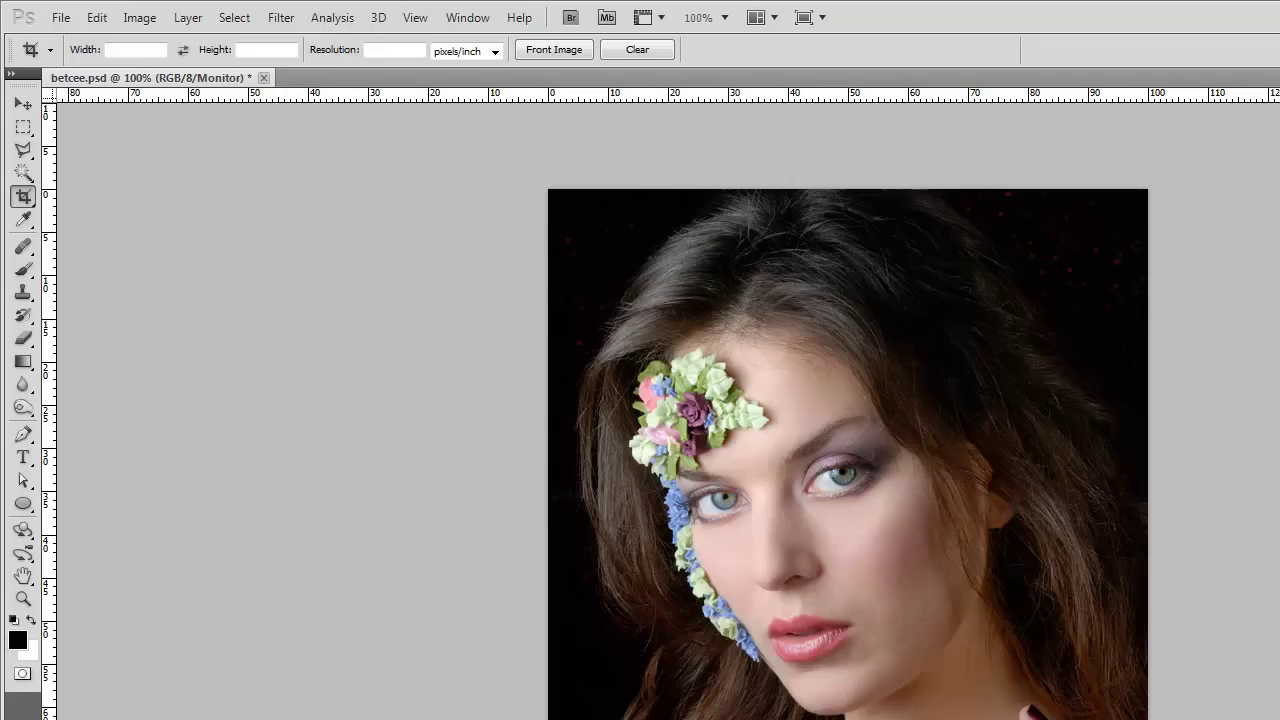
- Switch to Firefox, search Google for "pushpin", look over the image results for pin colors, and close the browser
key(super)
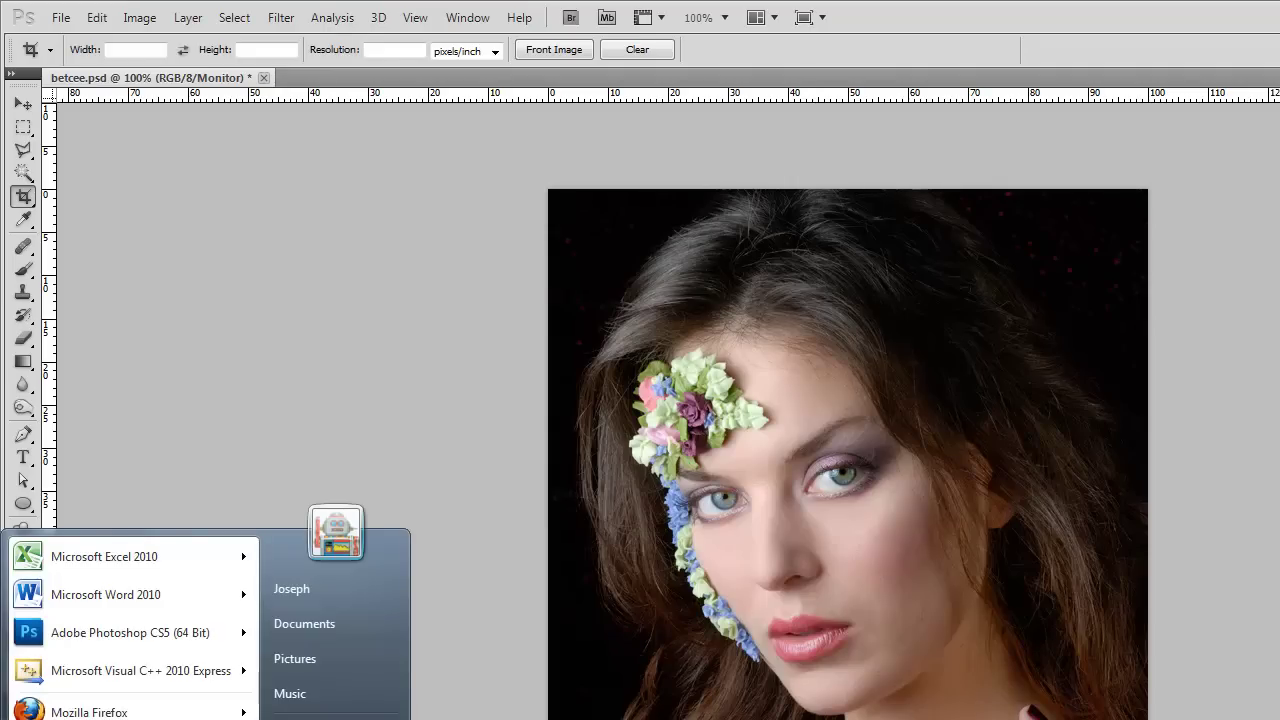
click(108, 713)
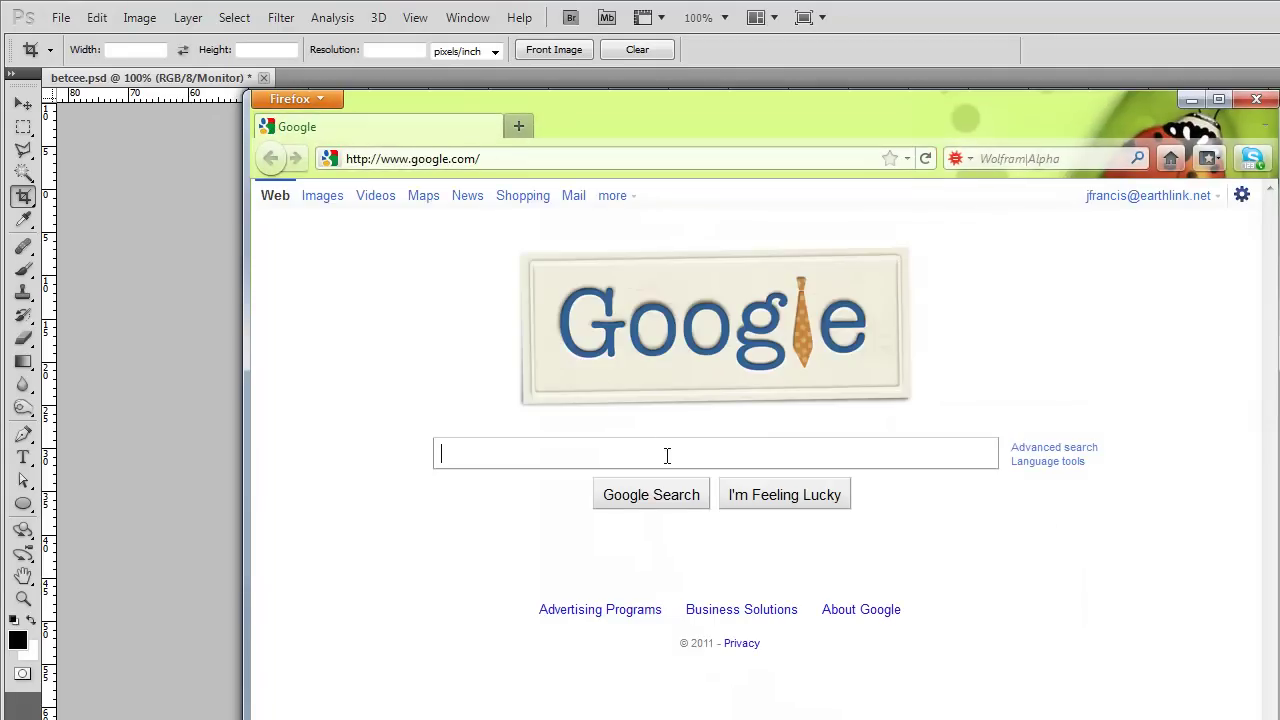
text(p)
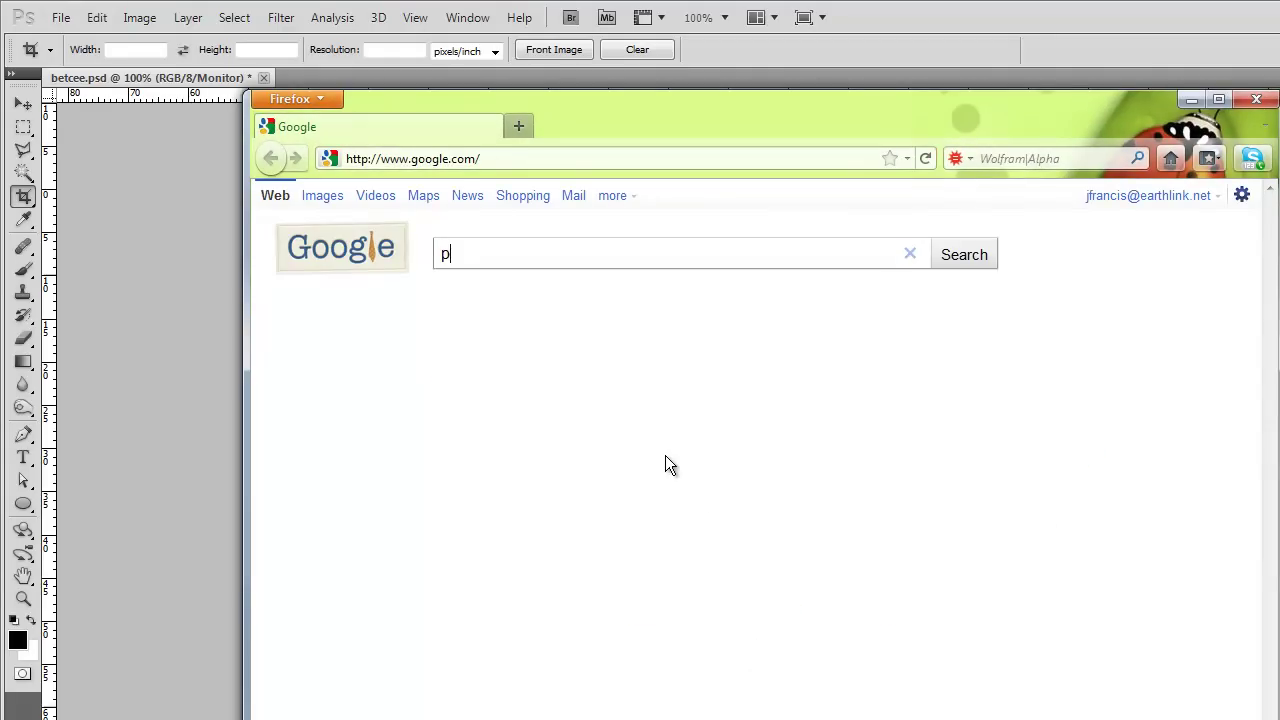
text(ushpin)
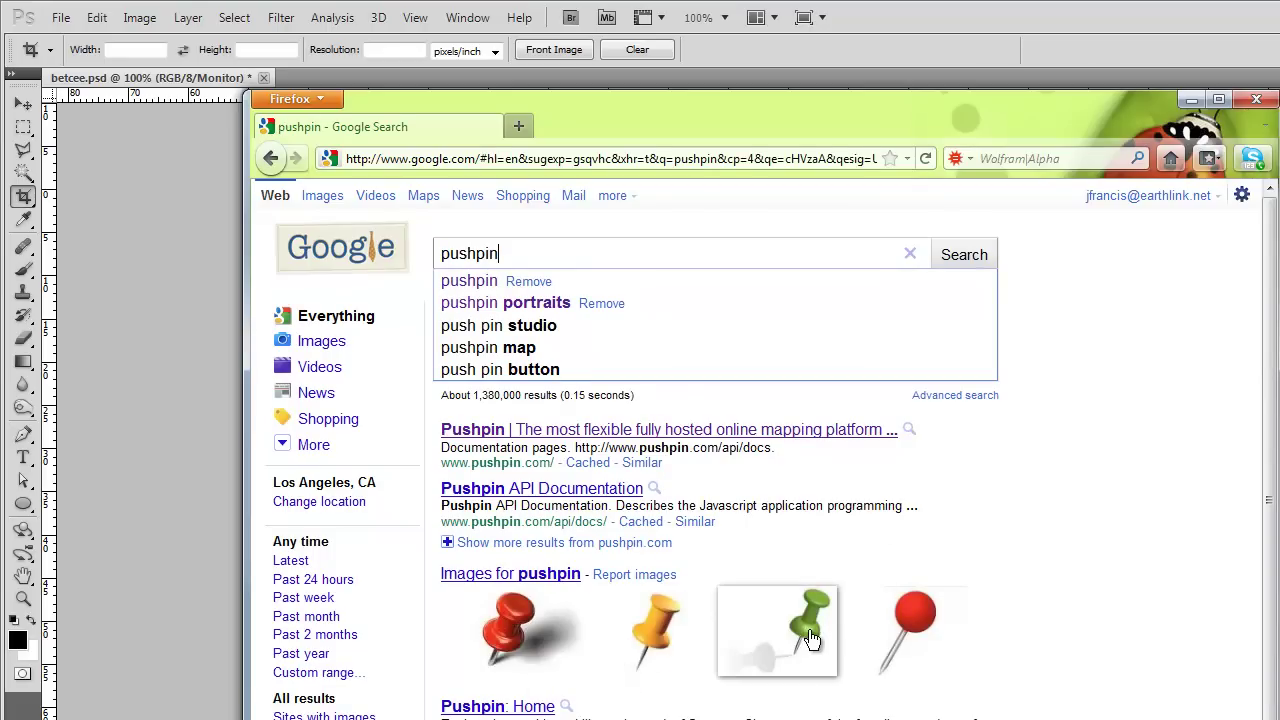
mouse_move(812, 640)
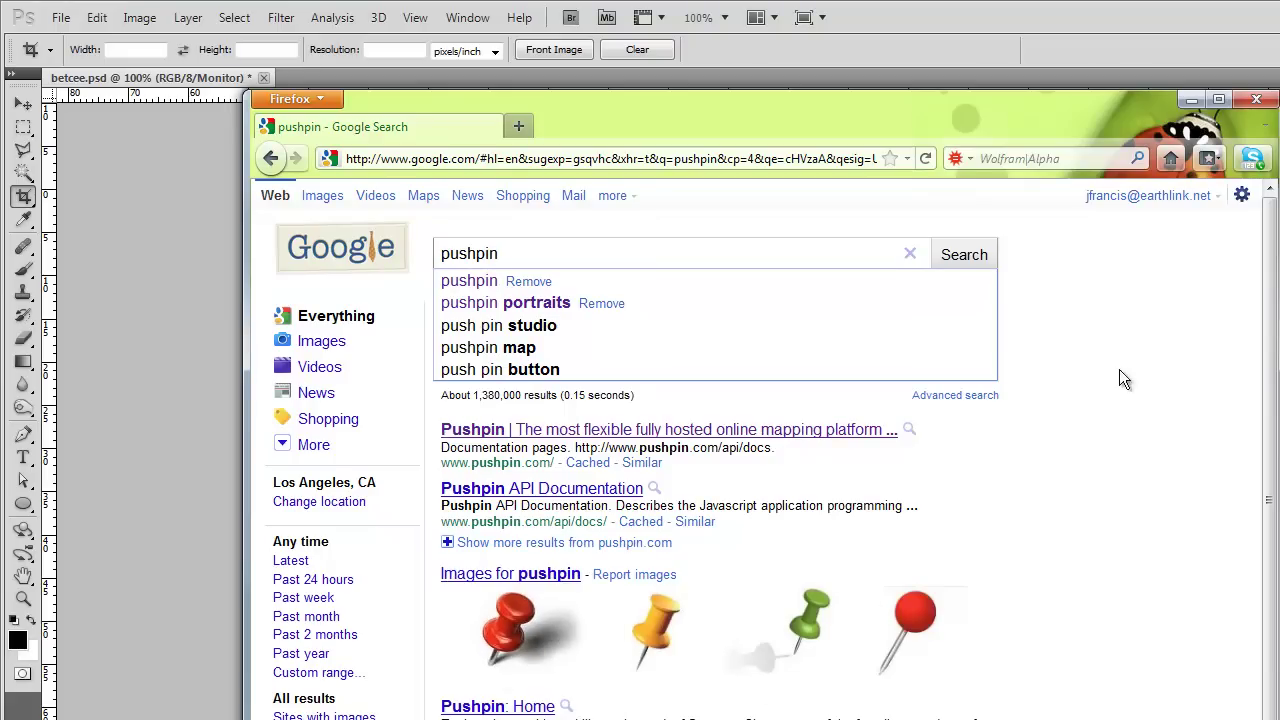
click(1261, 100)
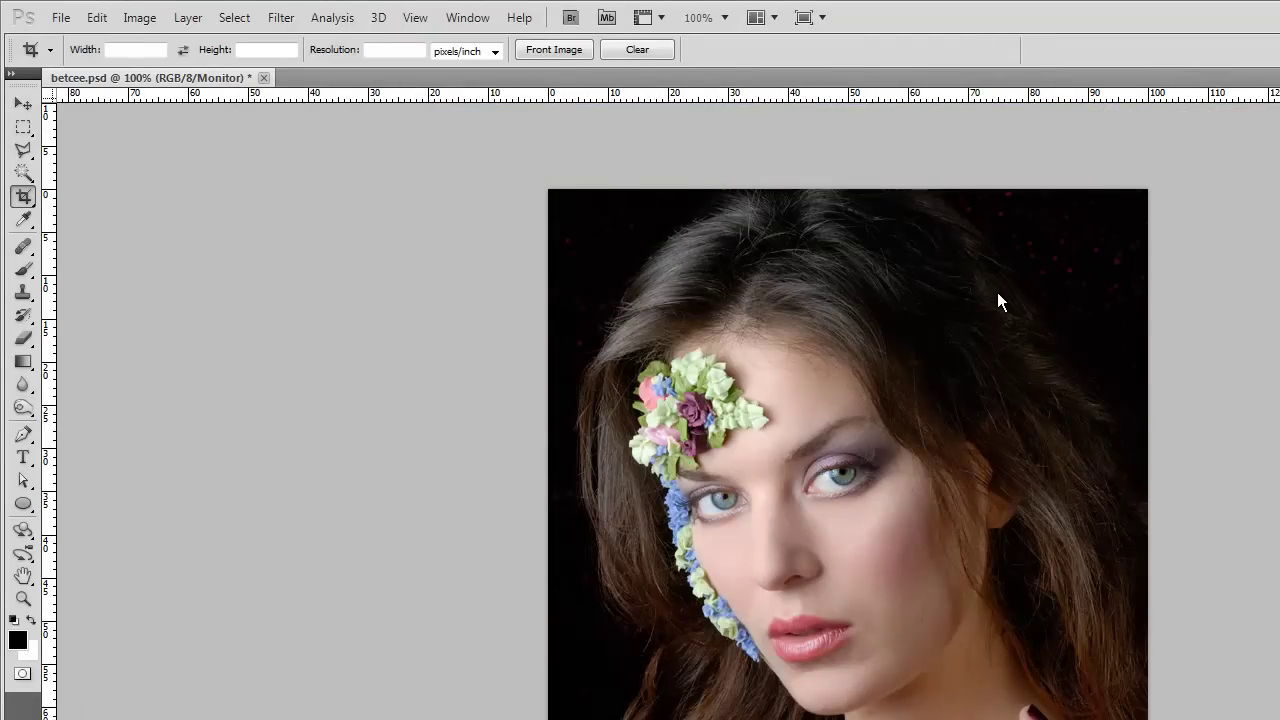
- Begin converting the portrait's color mode from RGB to Indexed Color
click(150, 20)
mouse_move(157, 41)
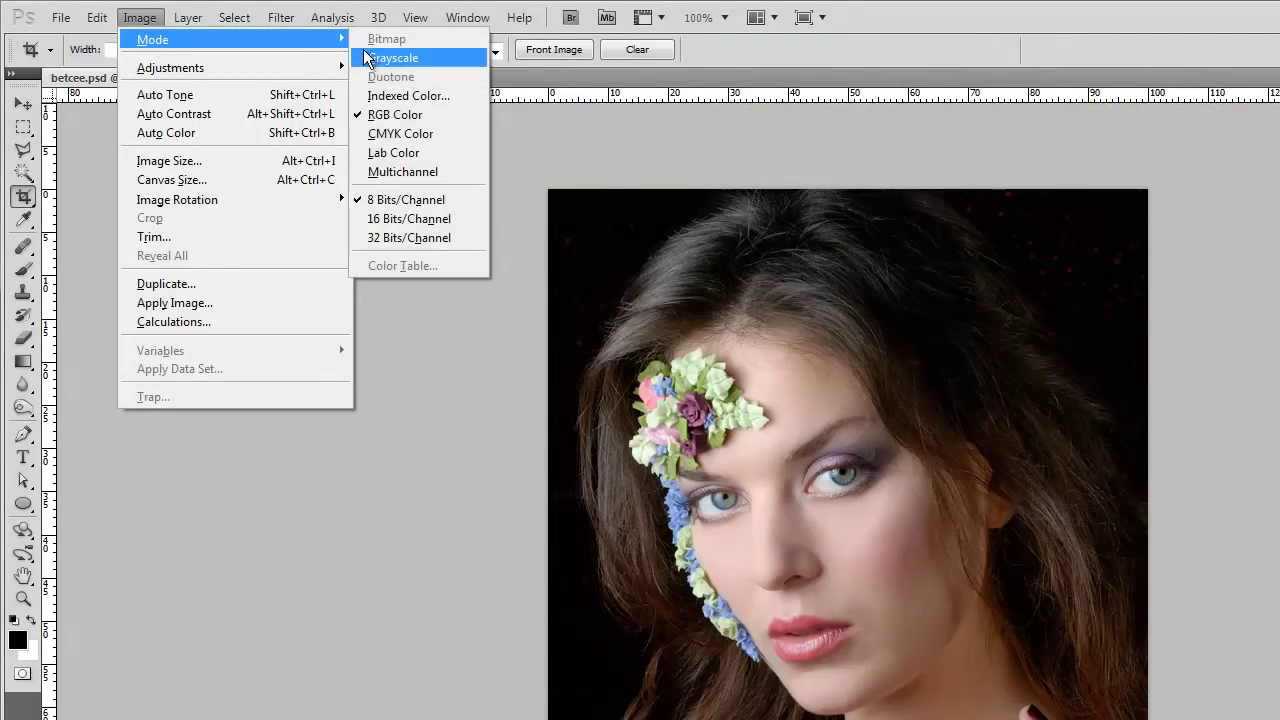
click(428, 96)
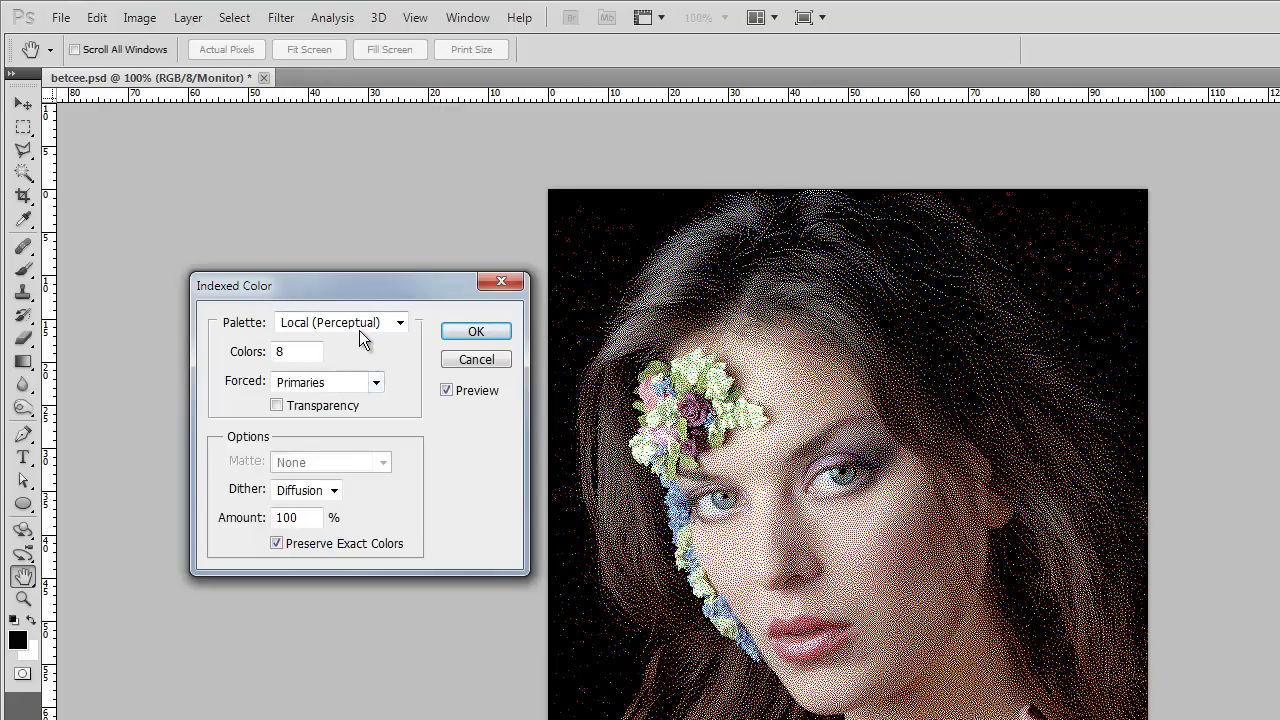
- Preview the Noise and Pattern dithers on the portrait, and set the dither back to Diffusion
click(334, 490)
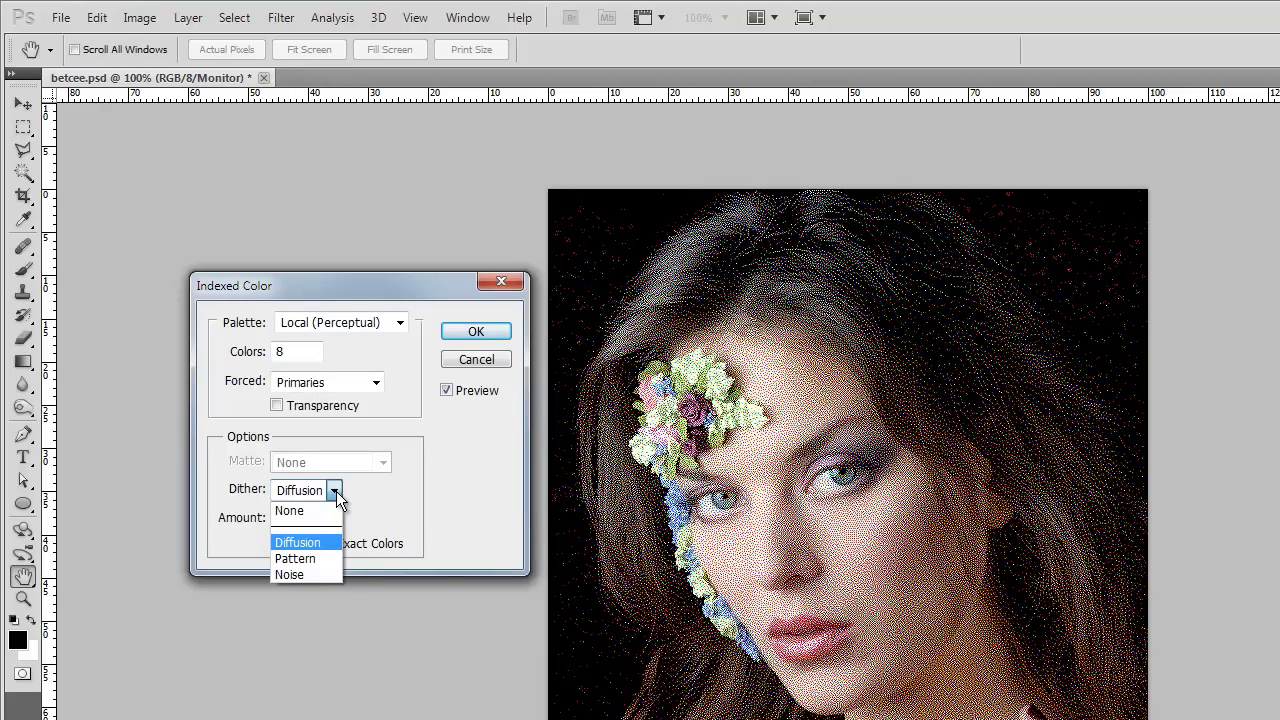
click(312, 574)
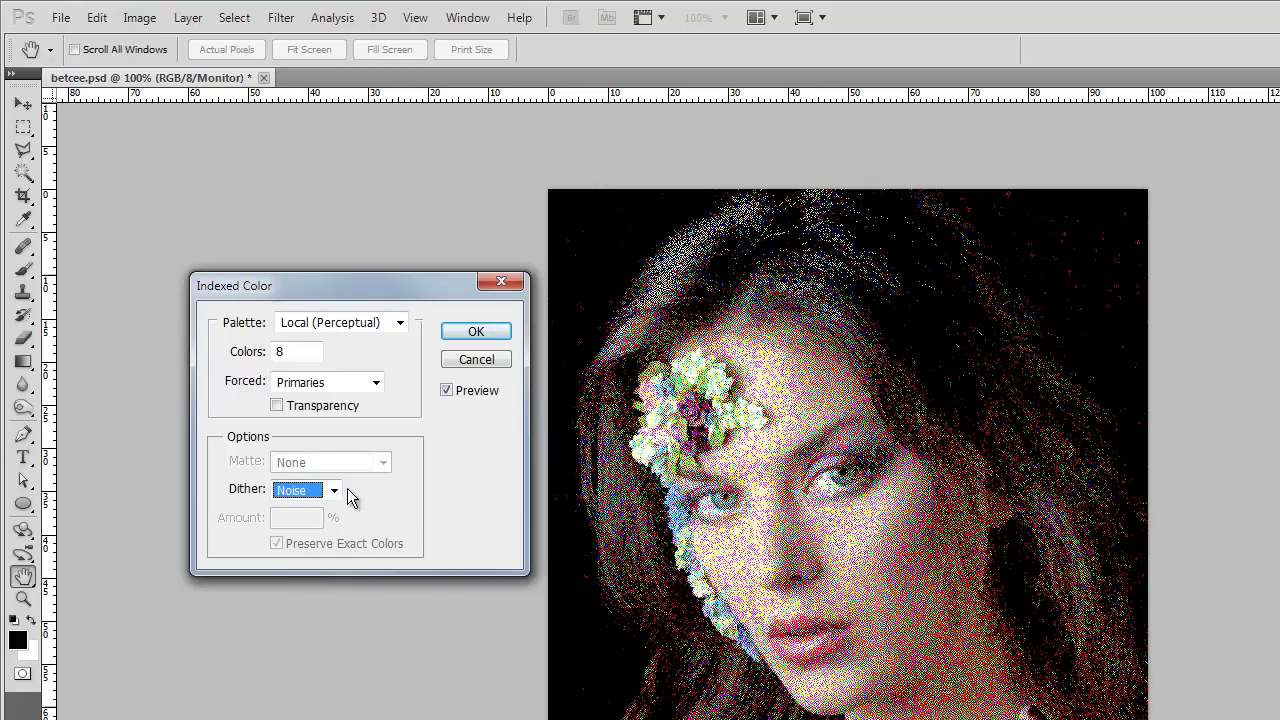
click(336, 490)
click(318, 564)
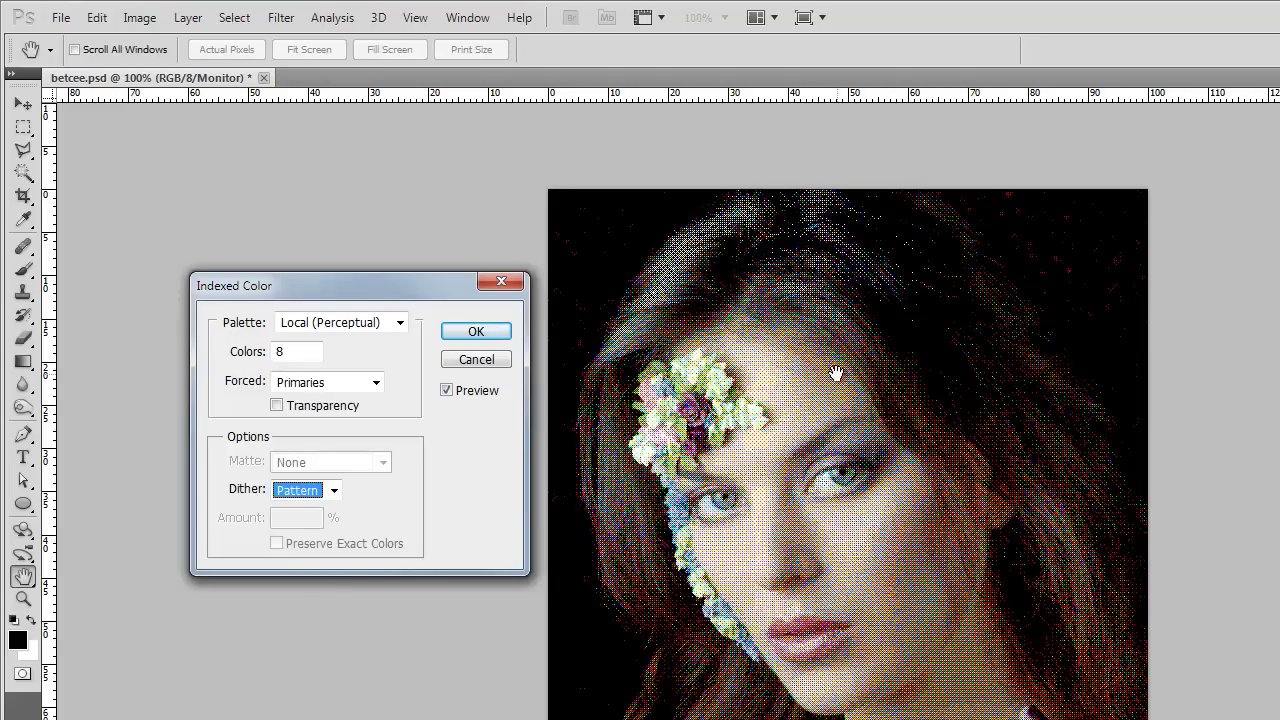
click(335, 493)
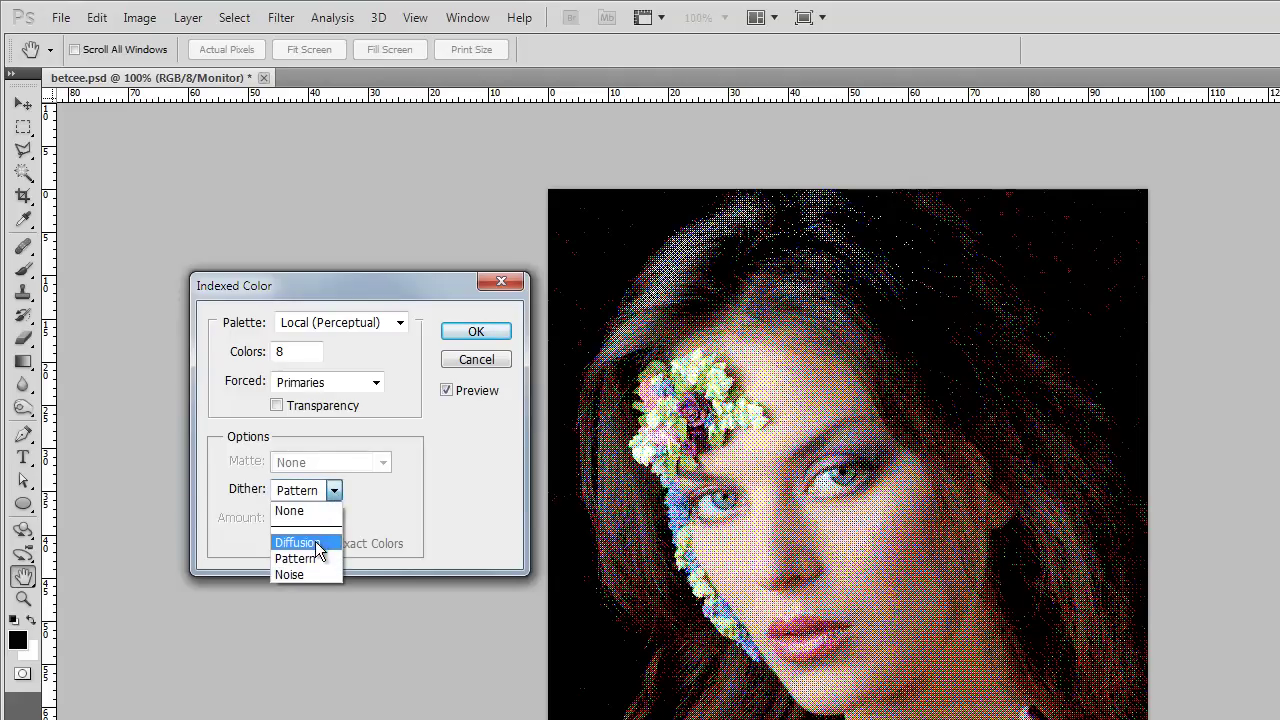
click(320, 537)
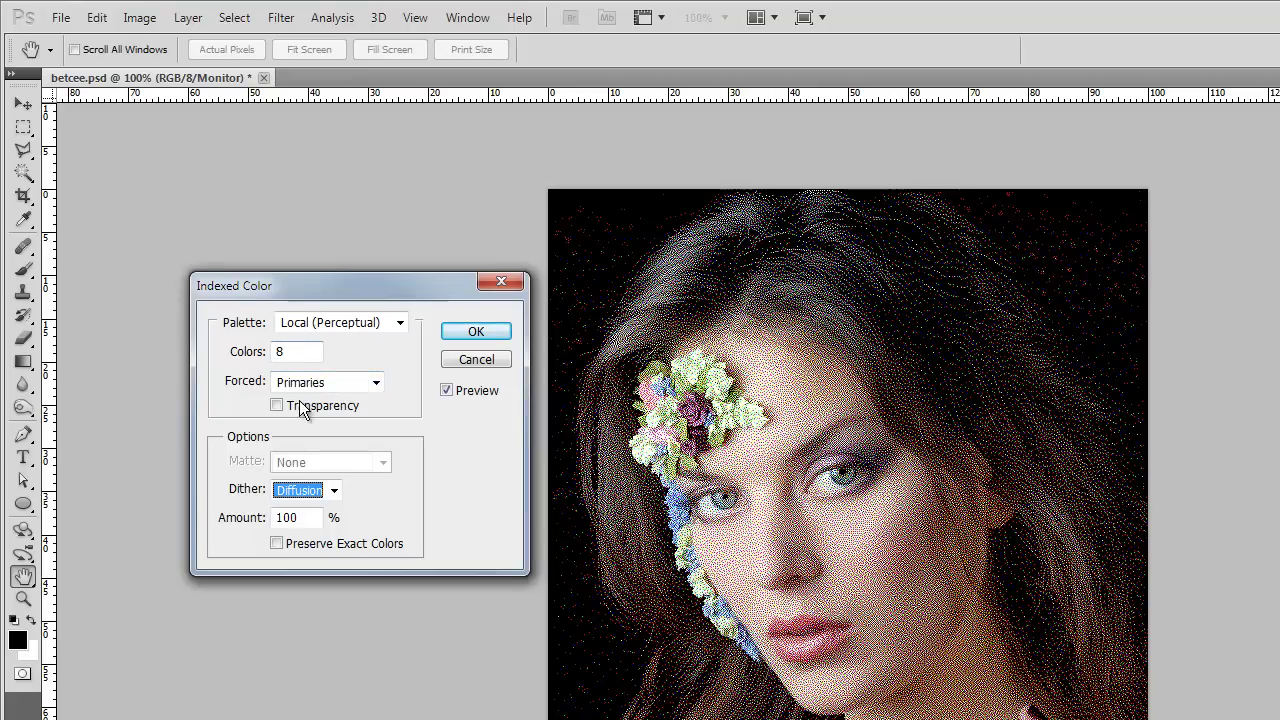
- Try to set the indexed palette to 2 colors while Primaries are forced
click(377, 383)
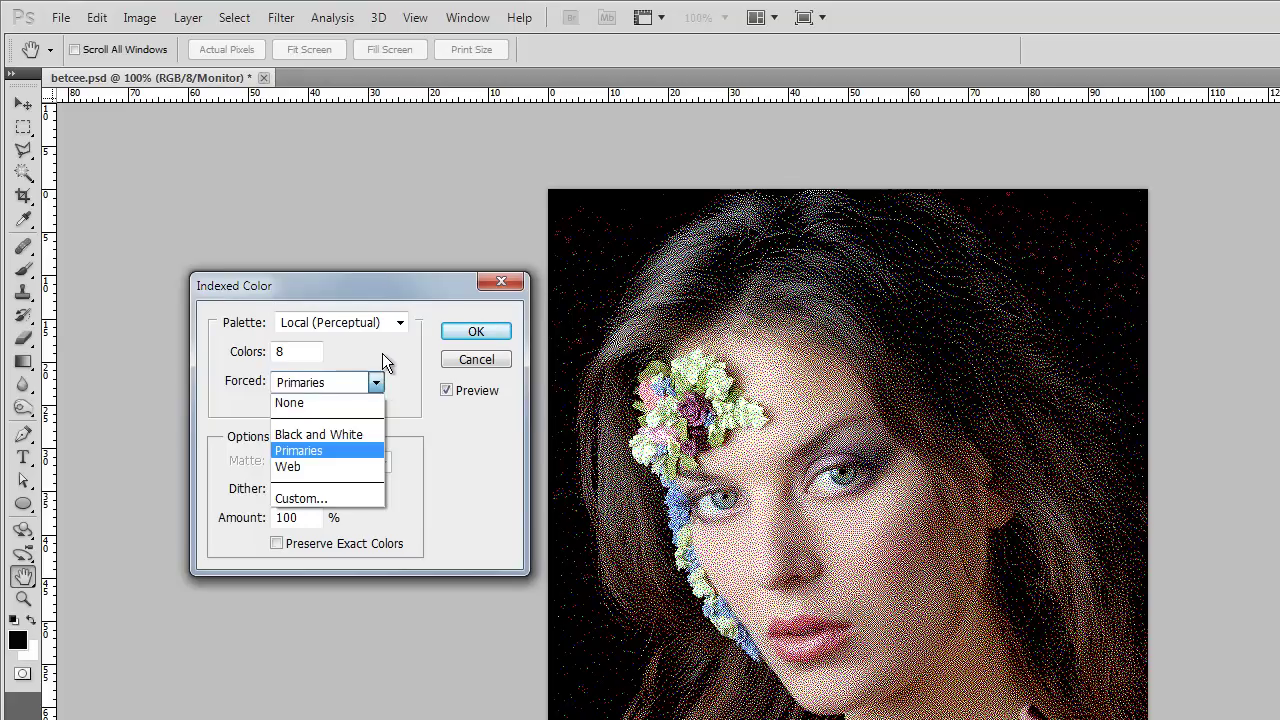
click(314, 382)
click(296, 351)
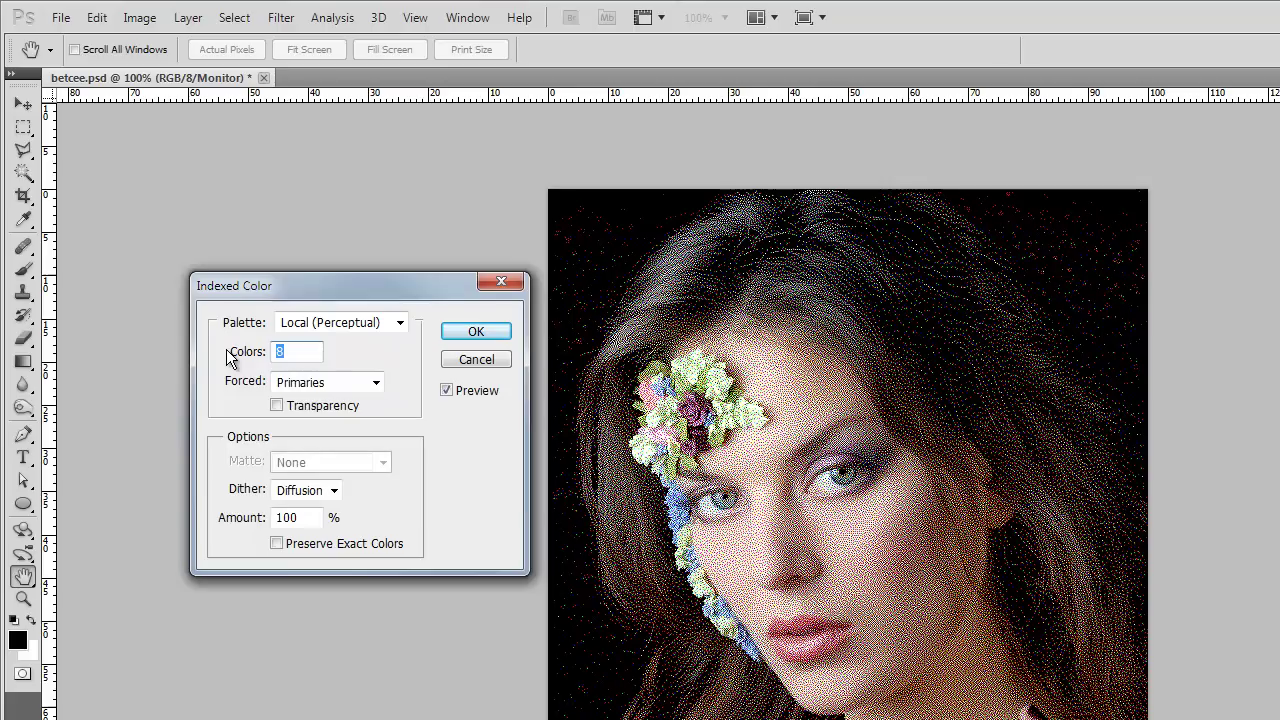
text(2)
click(357, 378)
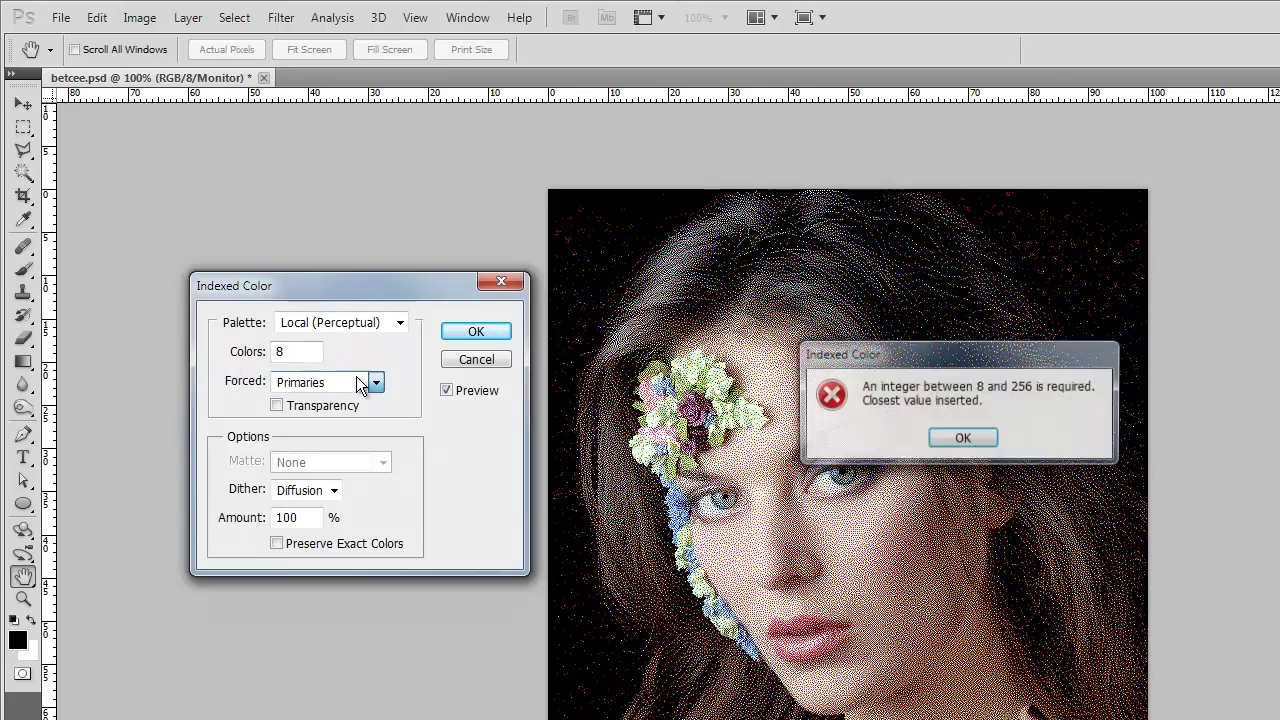
click(962, 438)
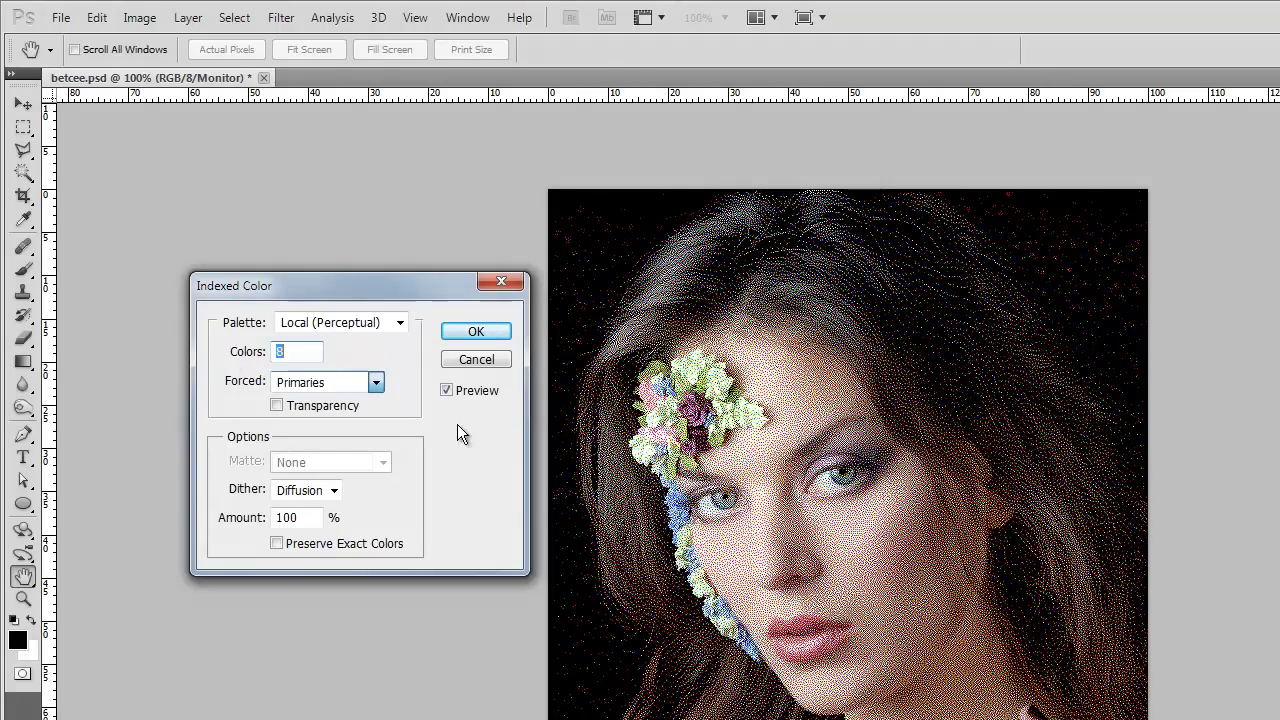
- Force Black and White in the indexed palette and set the number of colors to 2
click(376, 382)
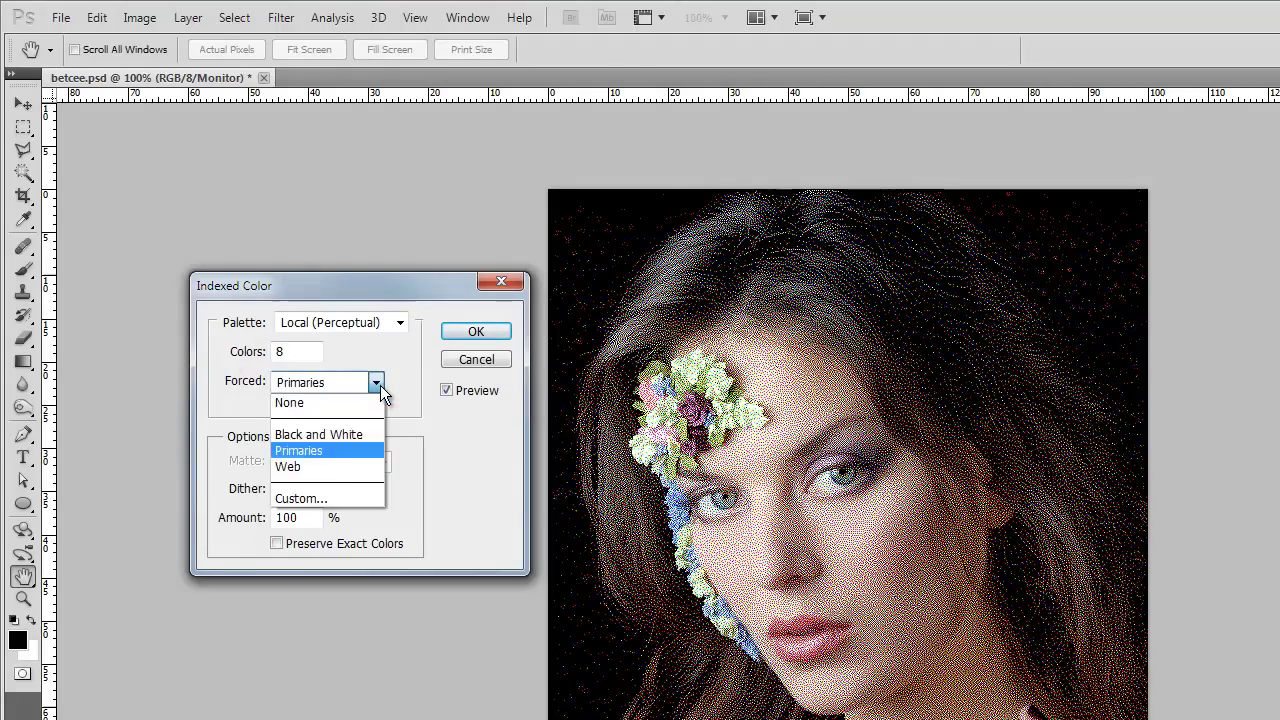
click(347, 434)
double_click(282, 351)
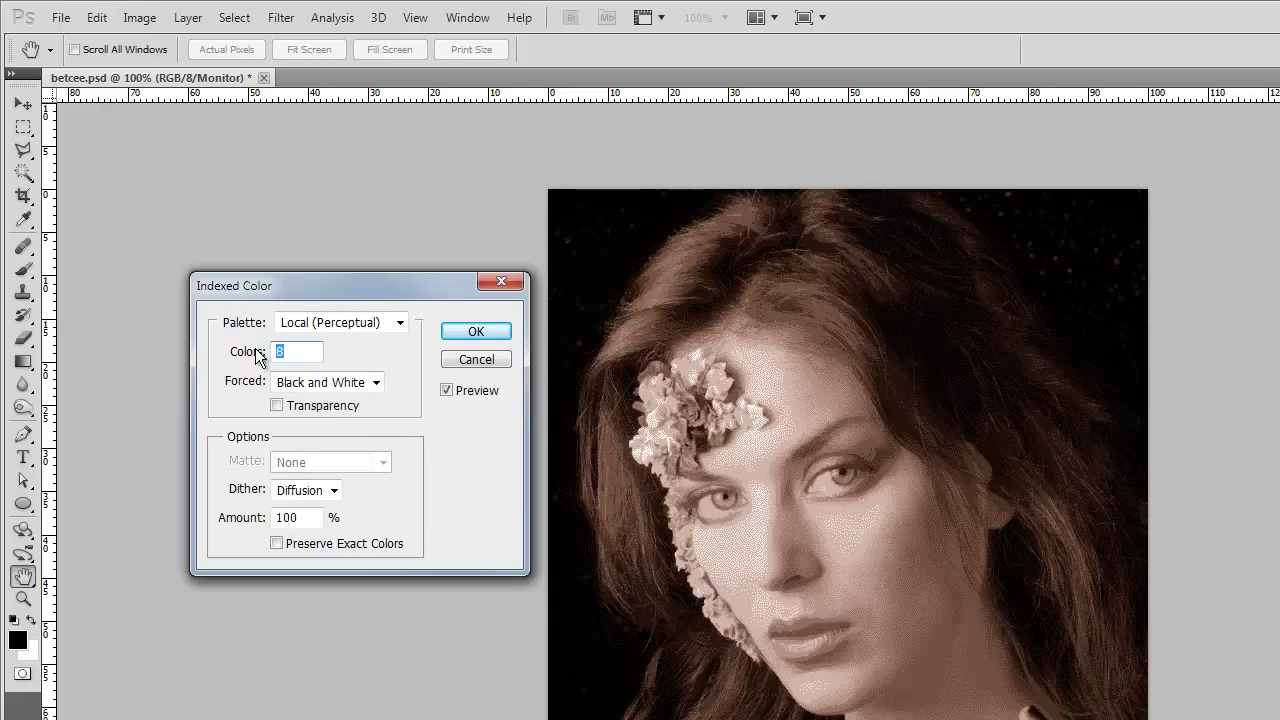
text(2)
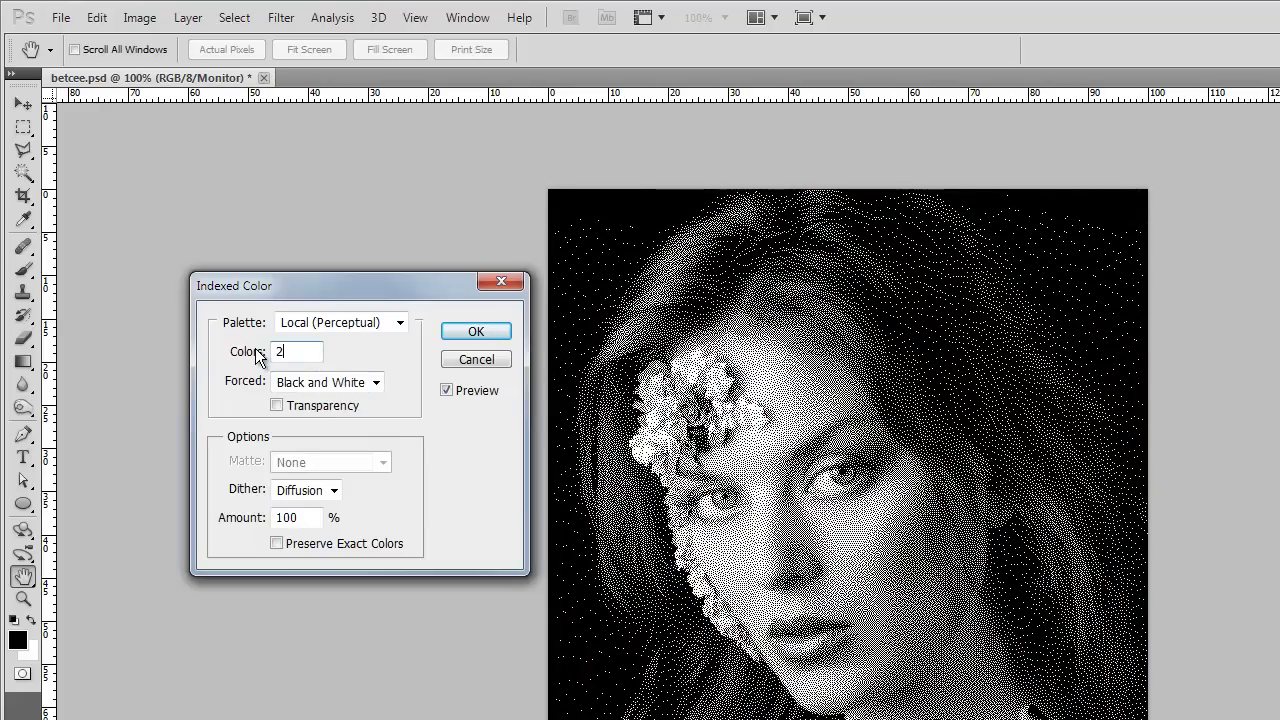
- Switch the forced colors to Custom and add a bright red after black and white
click(376, 382)
click(300, 498)
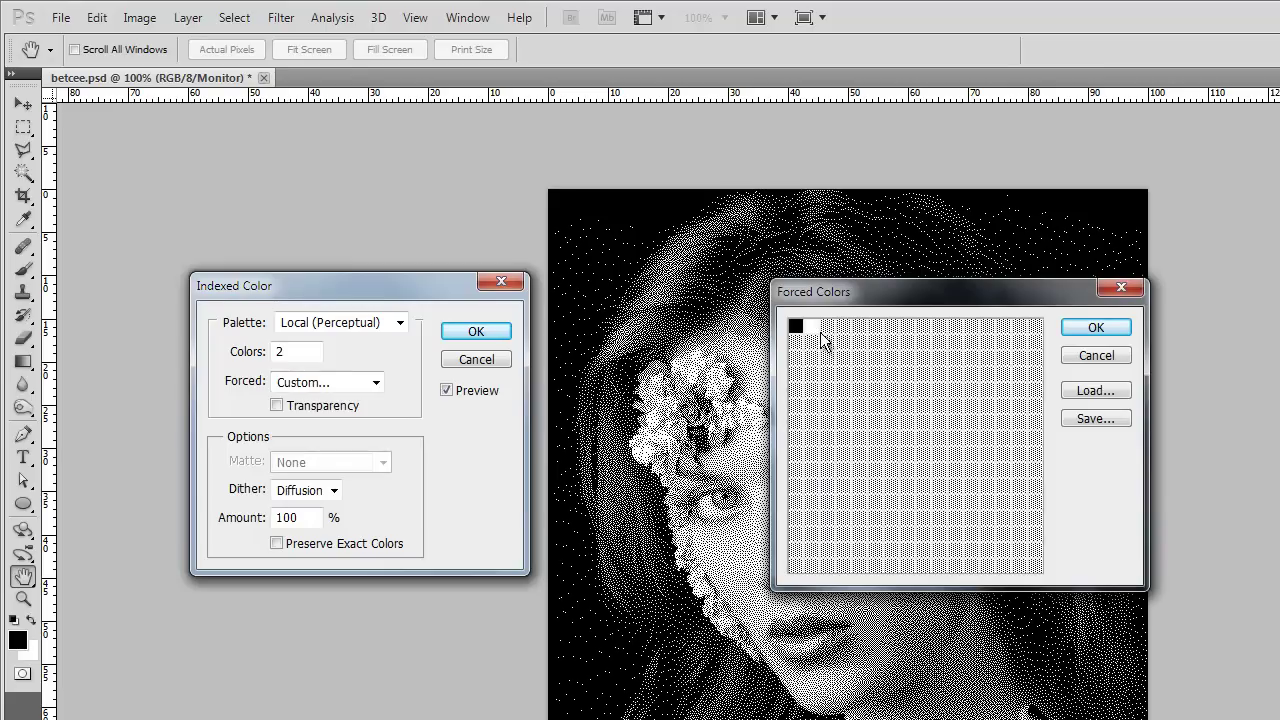
click(827, 326)
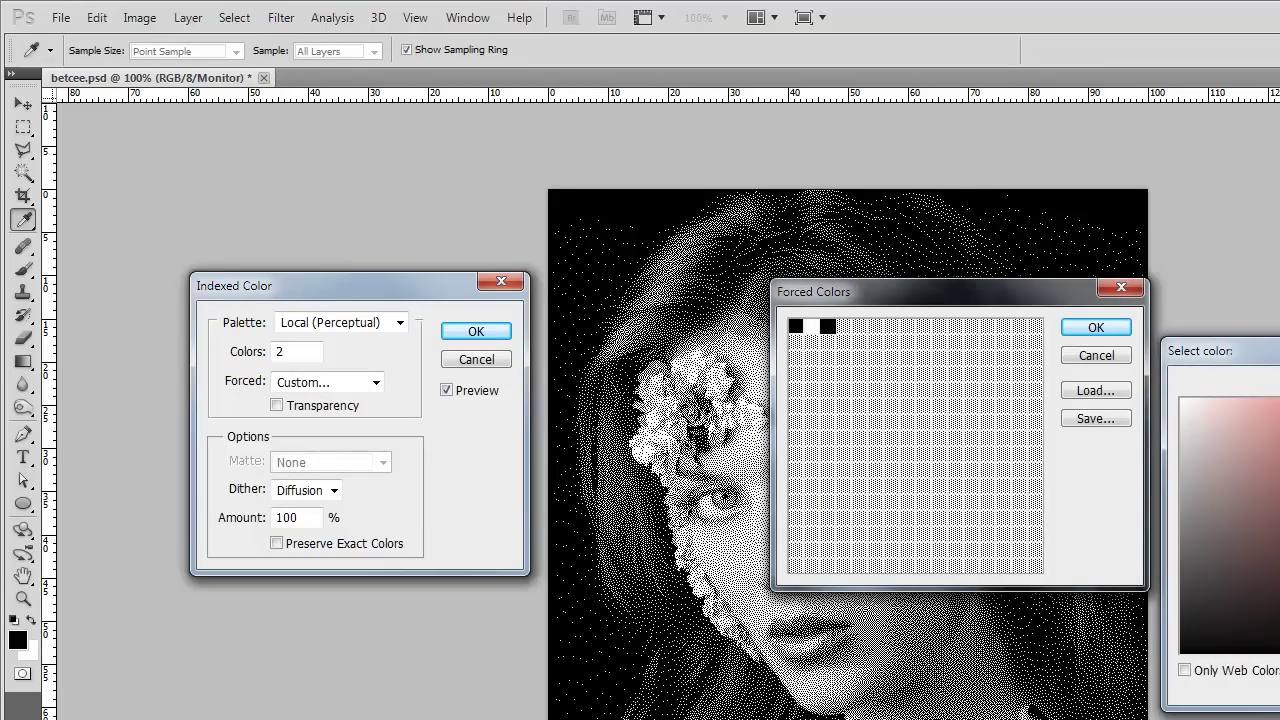
click(1279, 444)
drag(1279, 363, 790, 637)
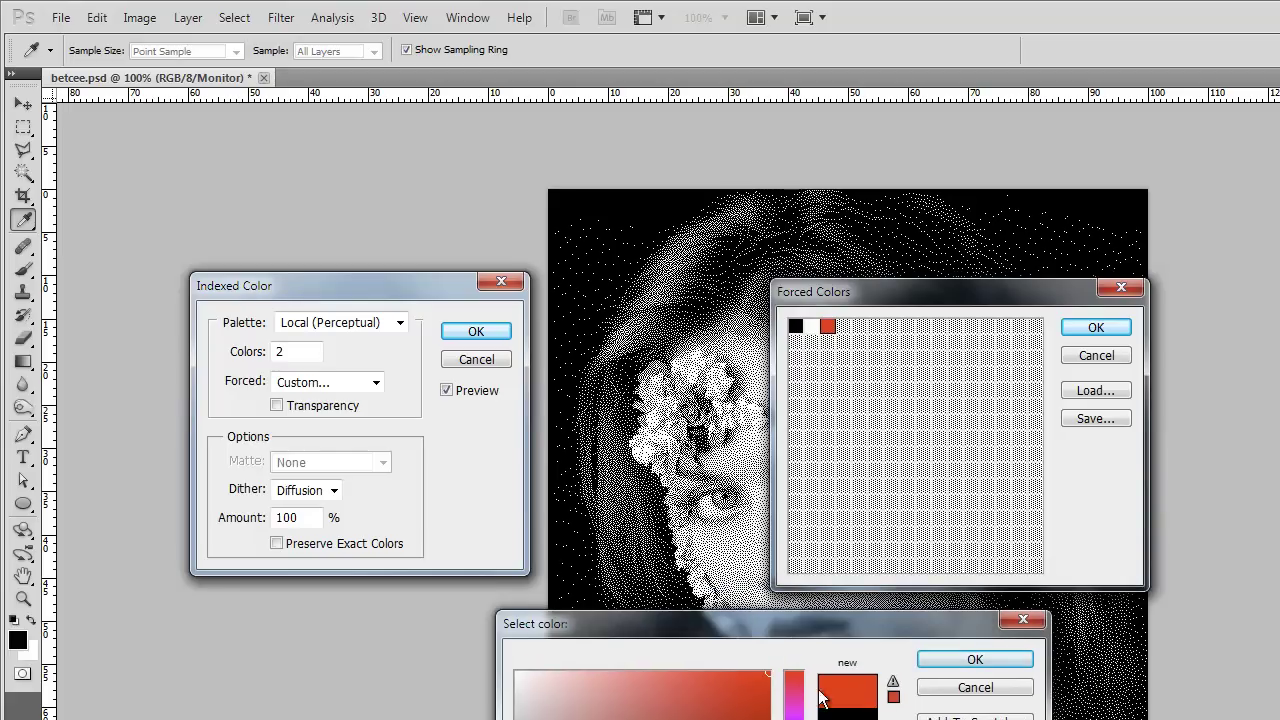
click(984, 658)
- Add yellow to the custom forced colors, next to the red
click(844, 326)
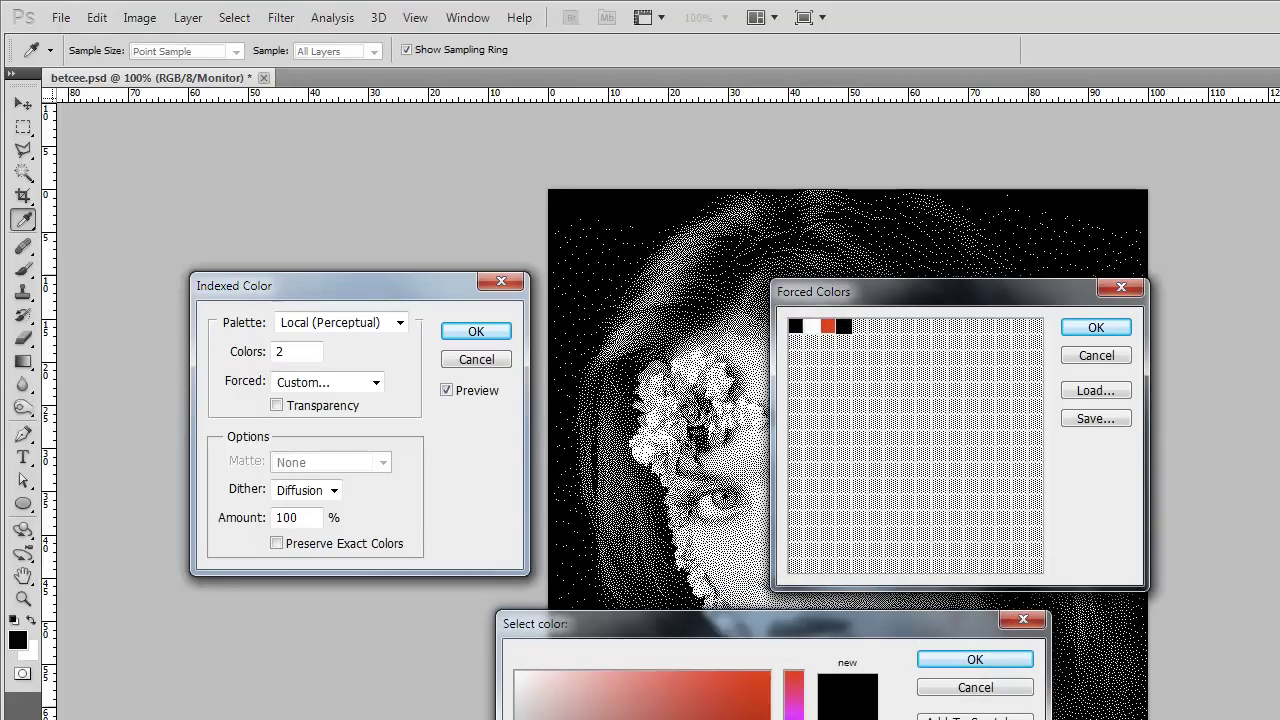
click(768, 719)
drag(768, 719, 769, 673)
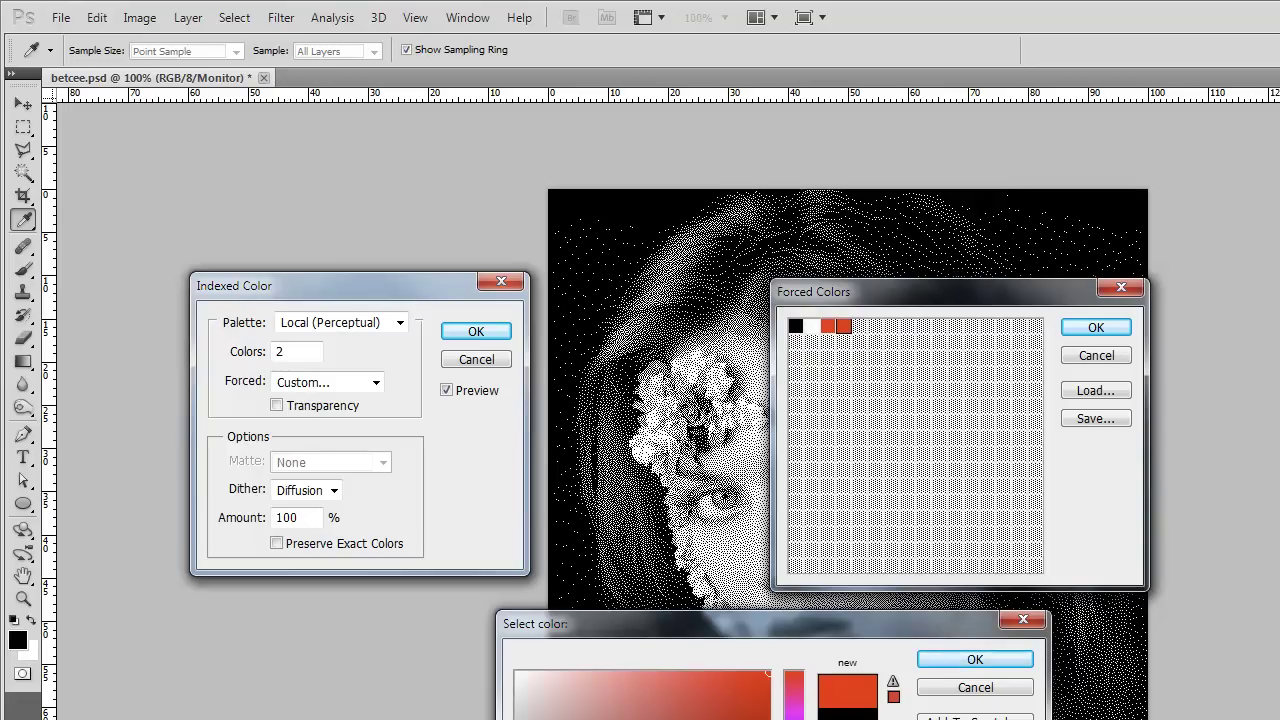
click(954, 656)
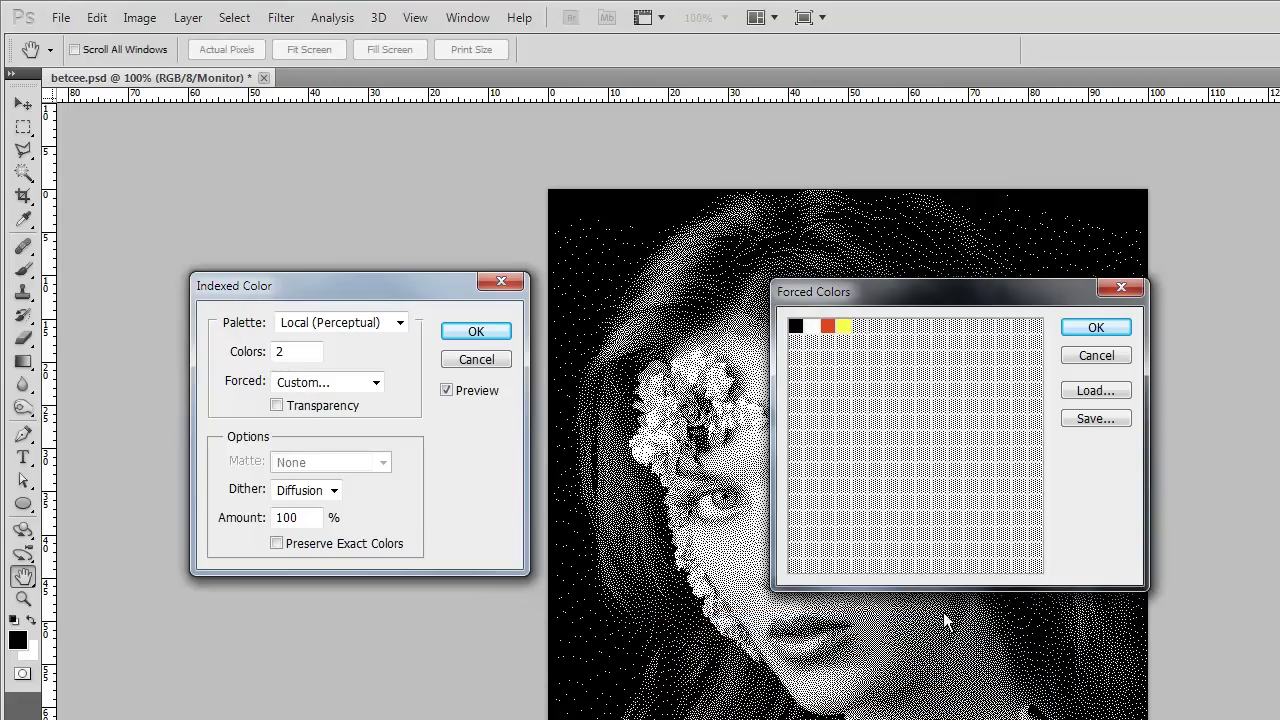
- Add a saturated blue after the yellow and accept the custom forced color table
click(860, 326)
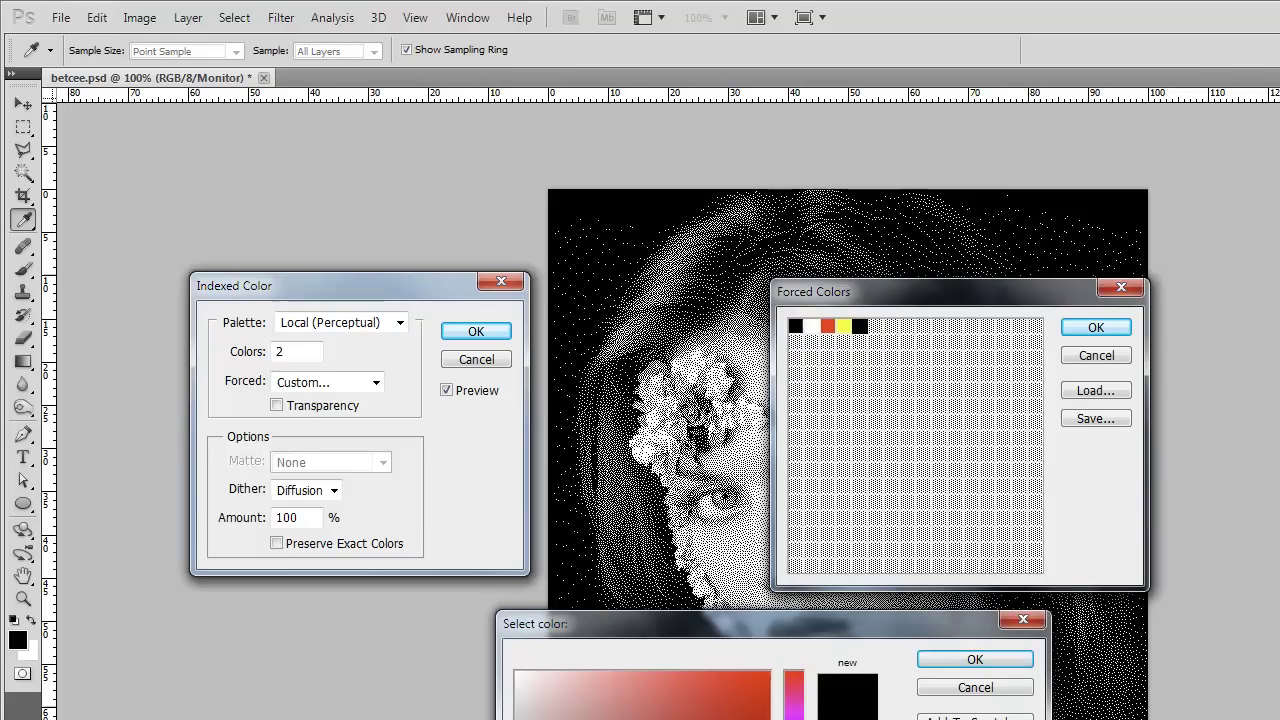
click(794, 719)
click(769, 673)
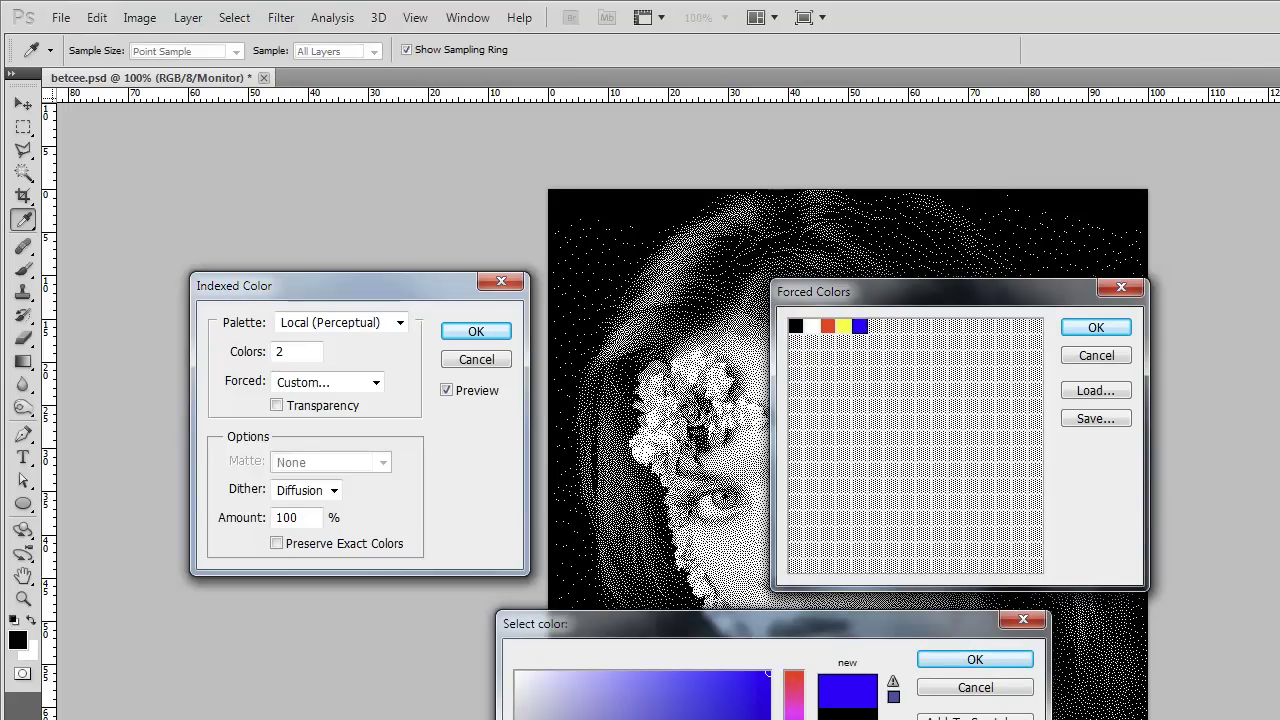
click(950, 658)
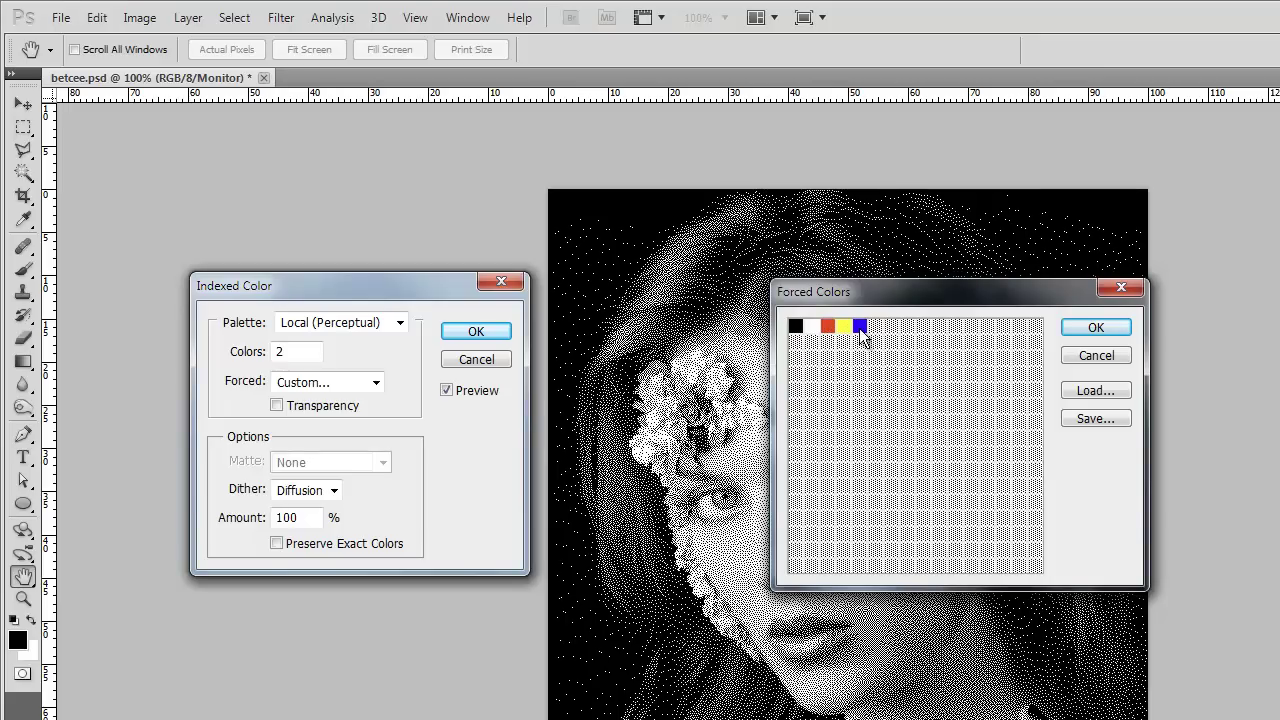
click(1092, 330)
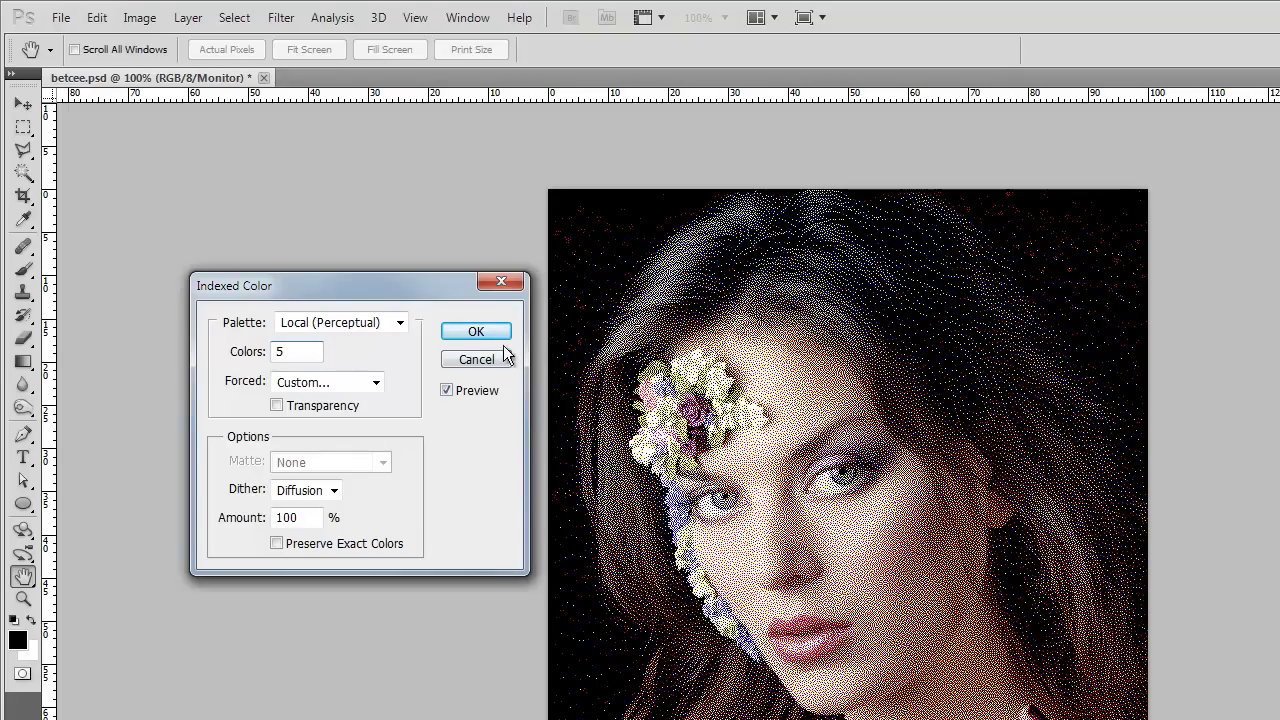
- Enable Preserve Exact Colors and apply the Indexed Color conversion to the portrait
click(278, 543)
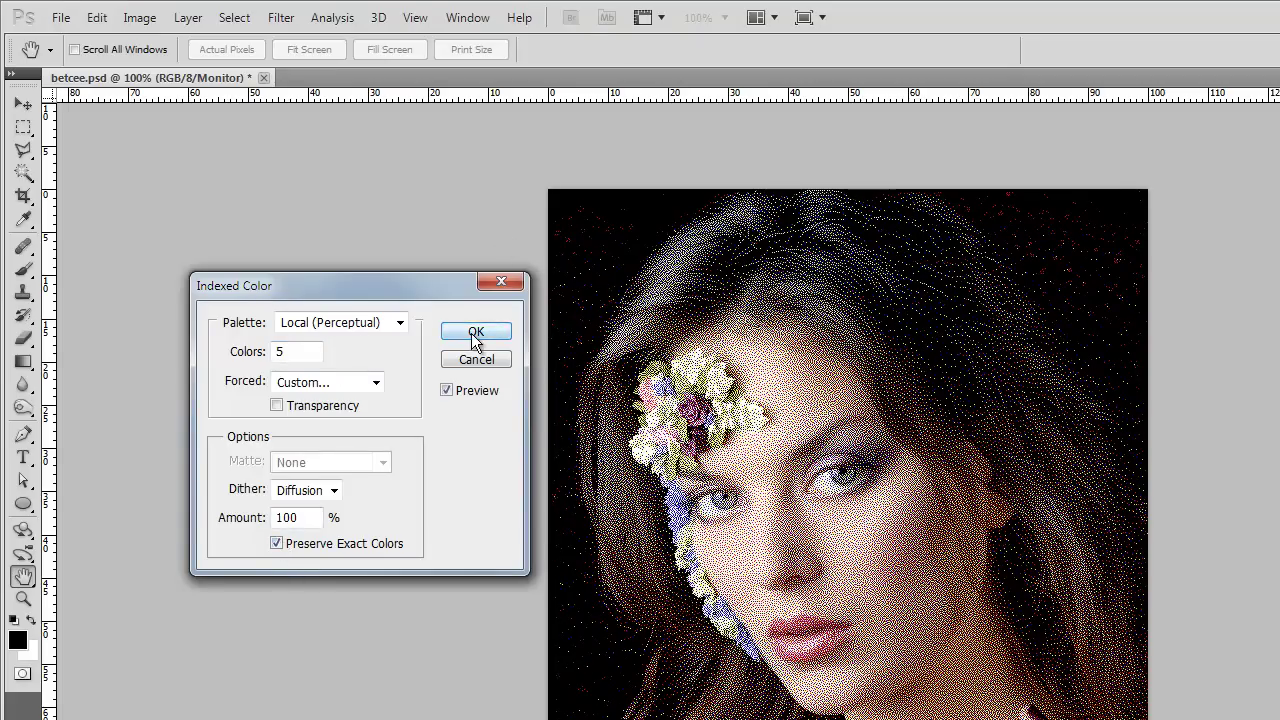
click(476, 331)
key(c)
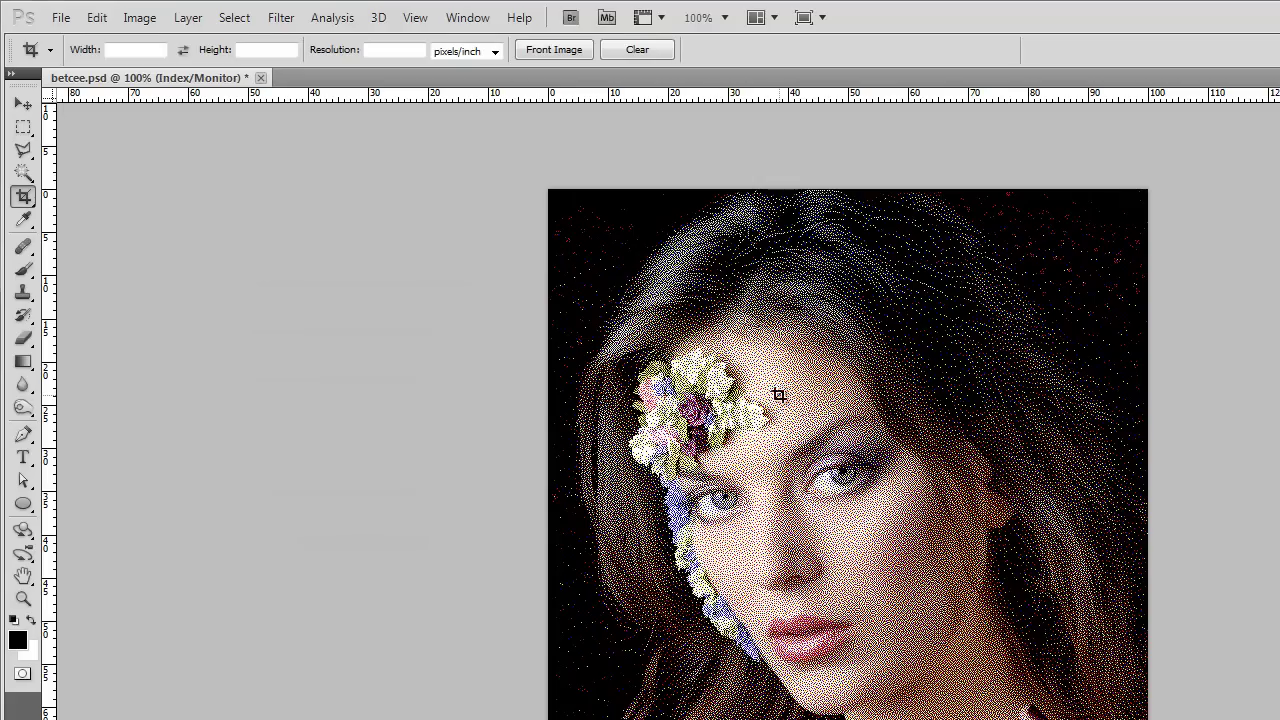
- Examine the portrait at different magnifications to inspect how the individual colored pixels make up the face and flowers
click(23, 599)
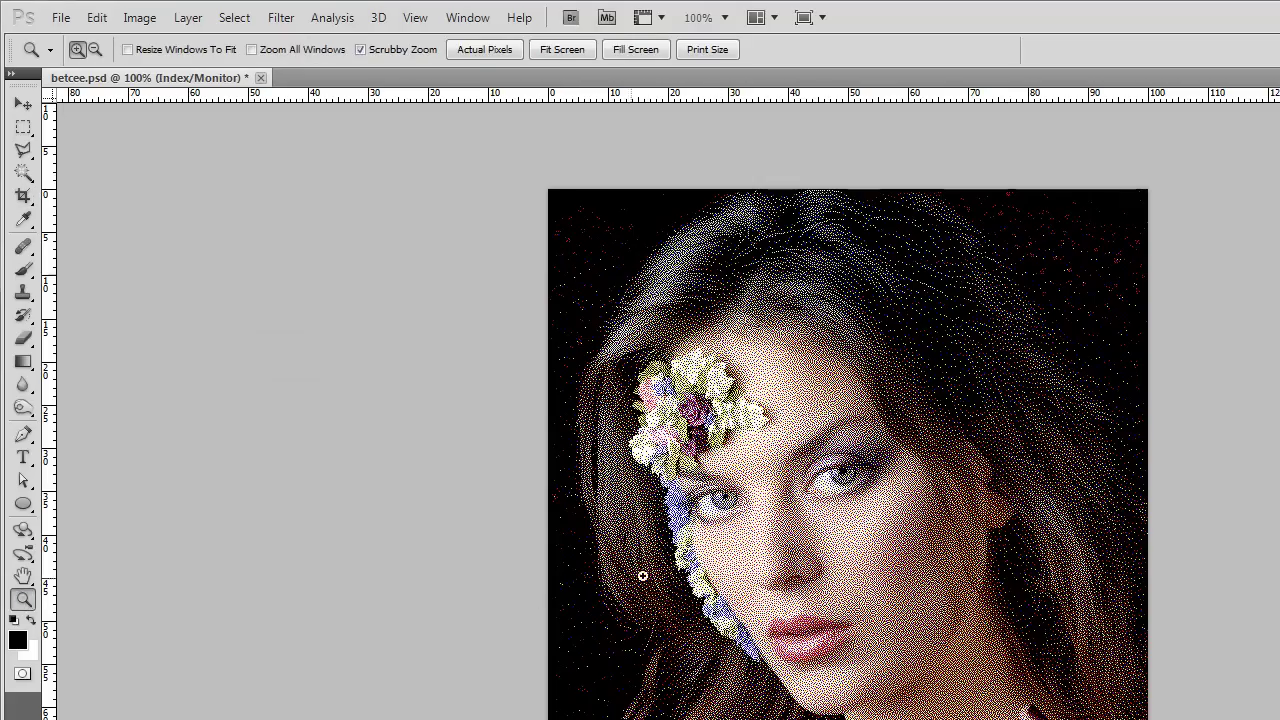
drag(778, 533, 1031, 482)
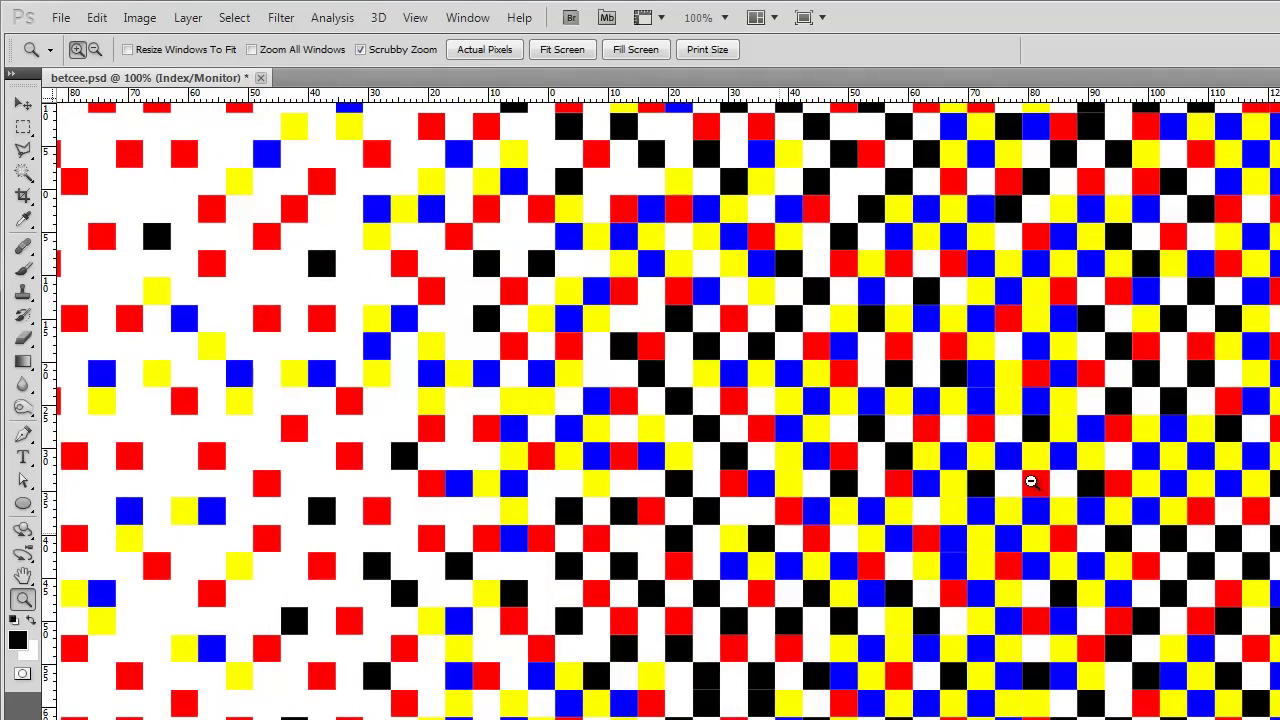
drag(1031, 482, 826, 508)
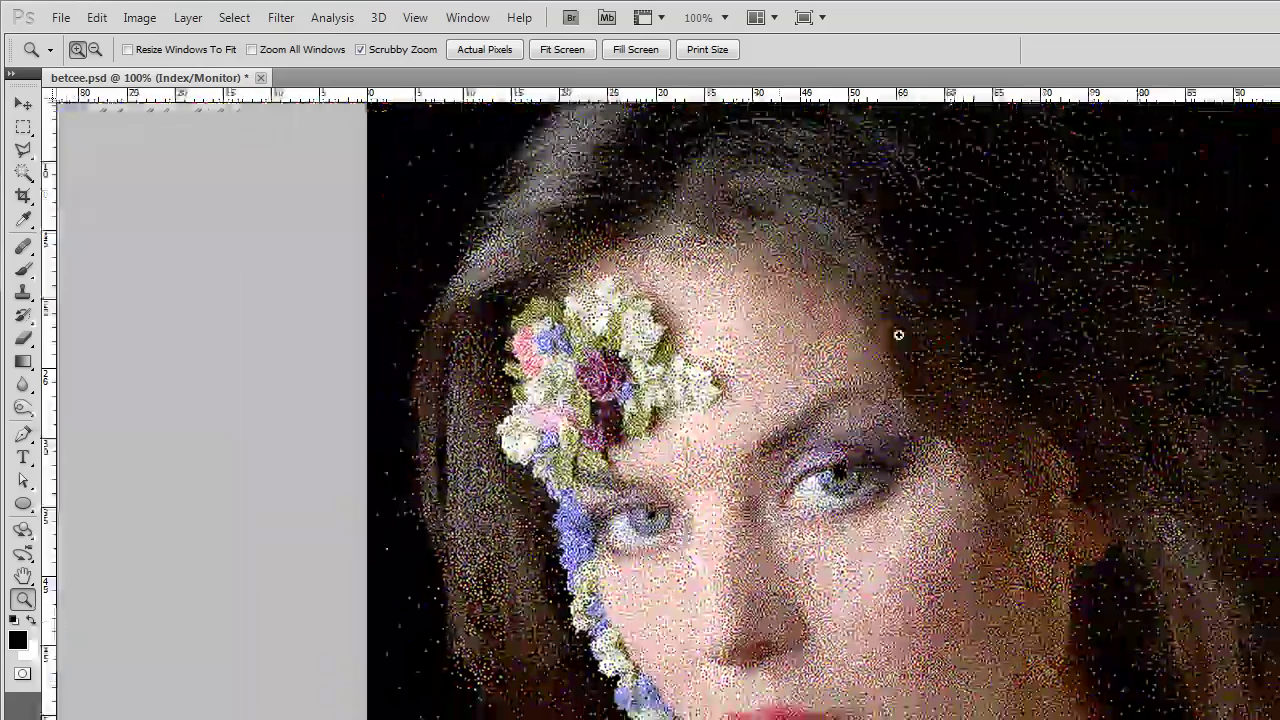
drag(953, 262, 939, 465)
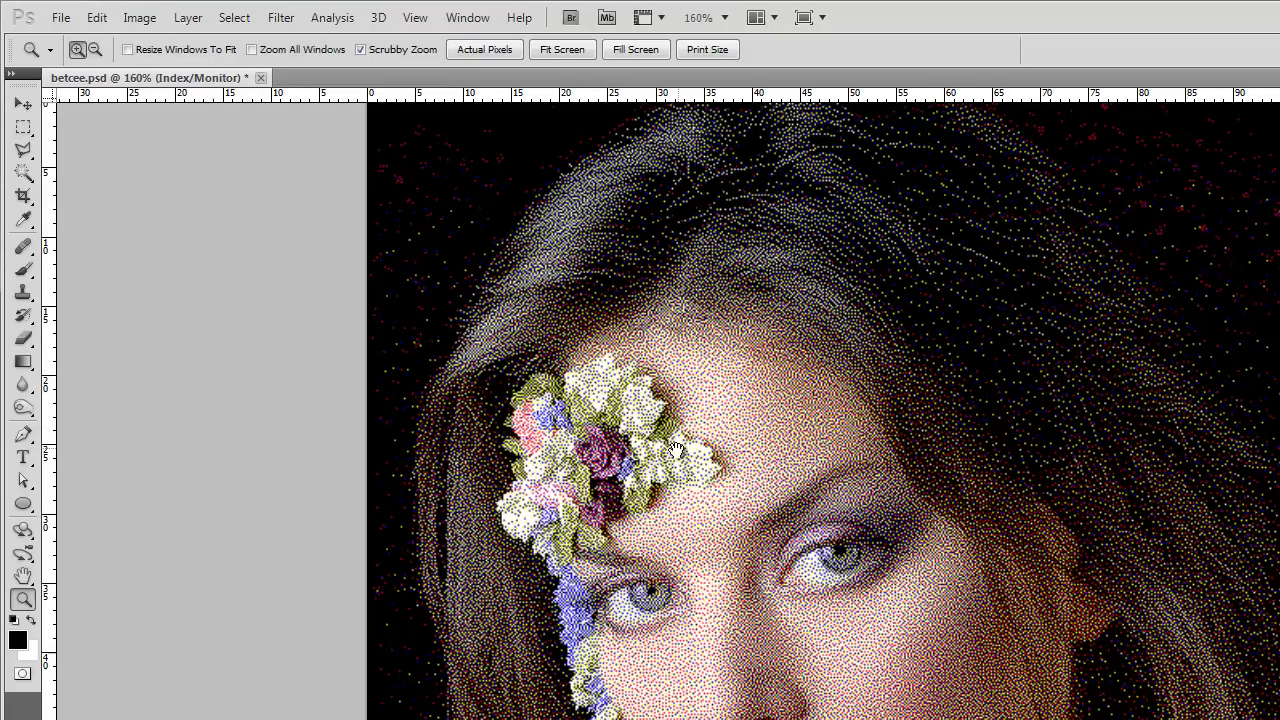
drag(651, 450, 781, 476)
drag(622, 467, 580, 477)
drag(690, 396, 818, 470)
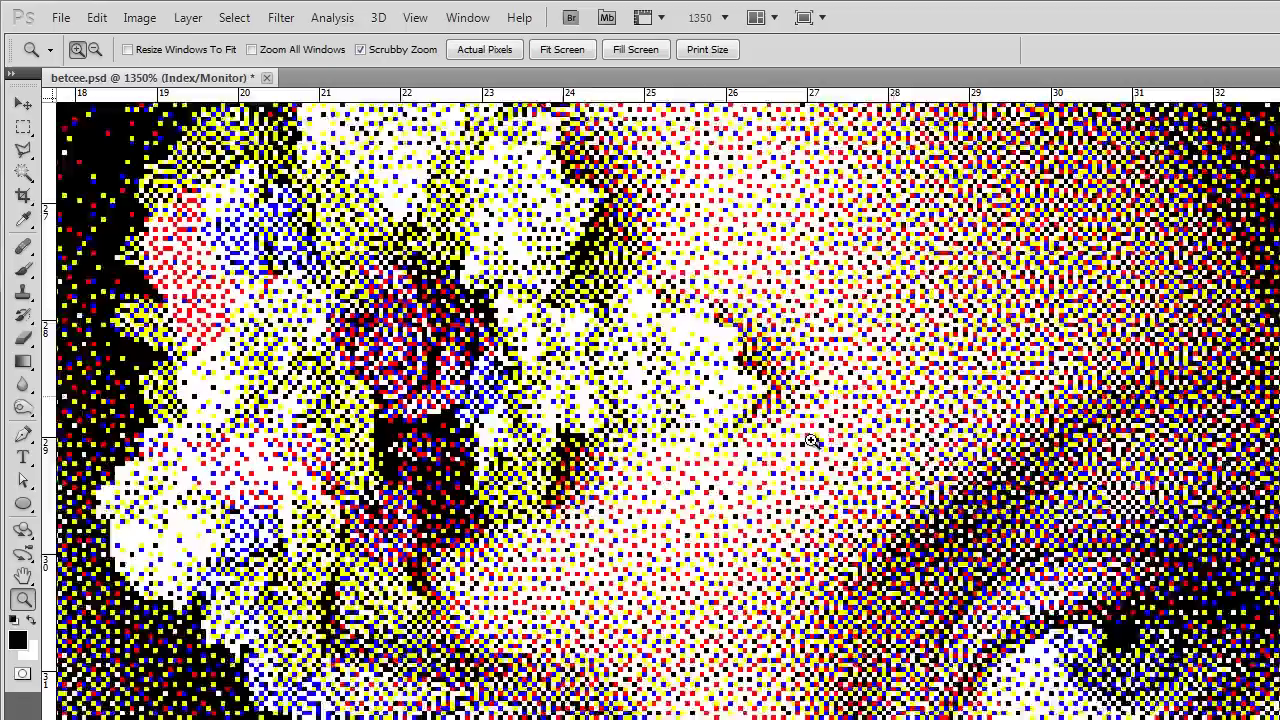
drag(812, 441, 817, 440)
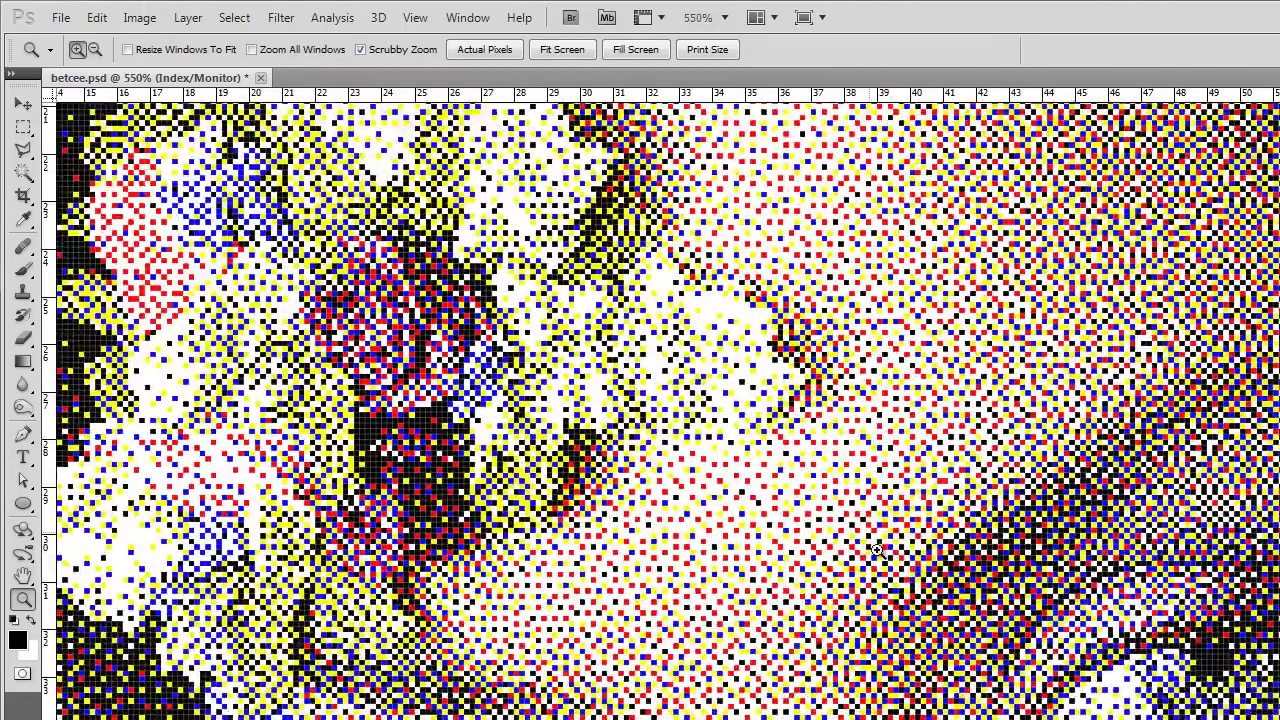